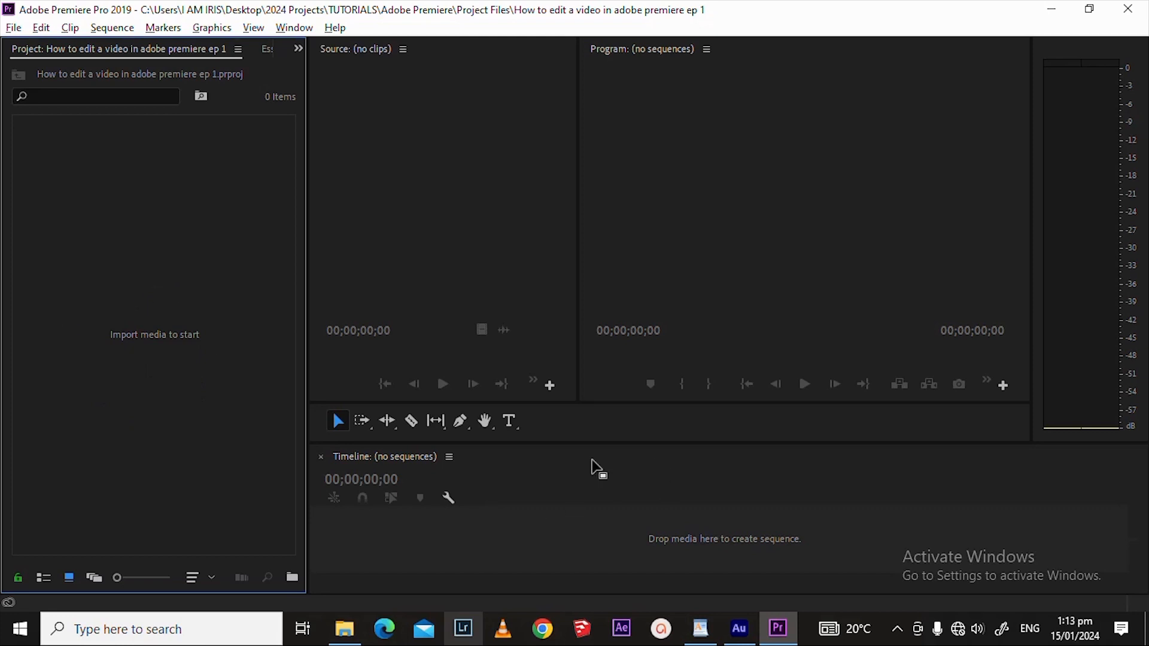
# - Import the MVI_9992 video clip from the Footage folder into the empty project
pyautogui.moveTo(633, 442); pyautogui.dragTo(633, 422)
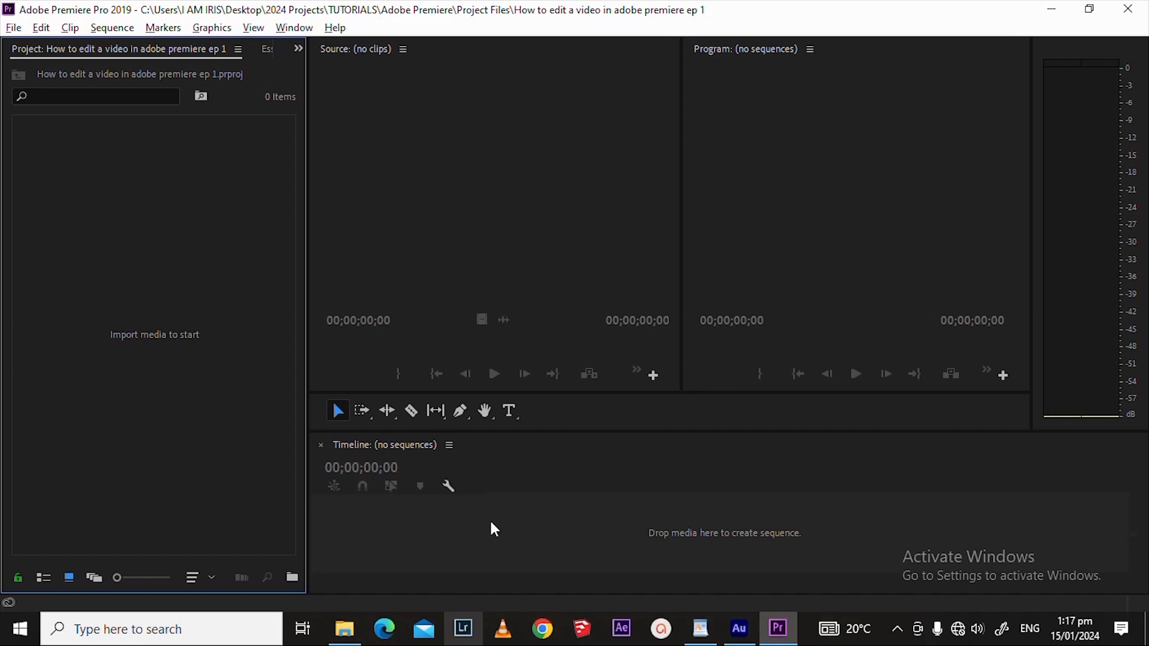
pyautogui.doubleClick(141, 335)
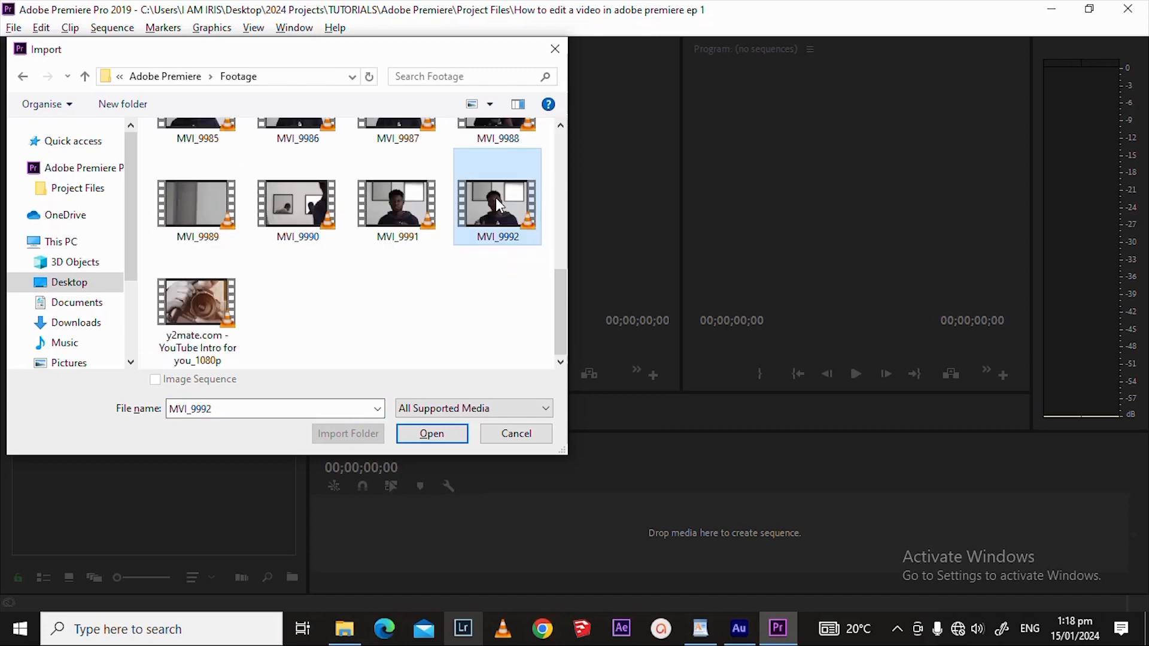
pyautogui.click(429, 437)
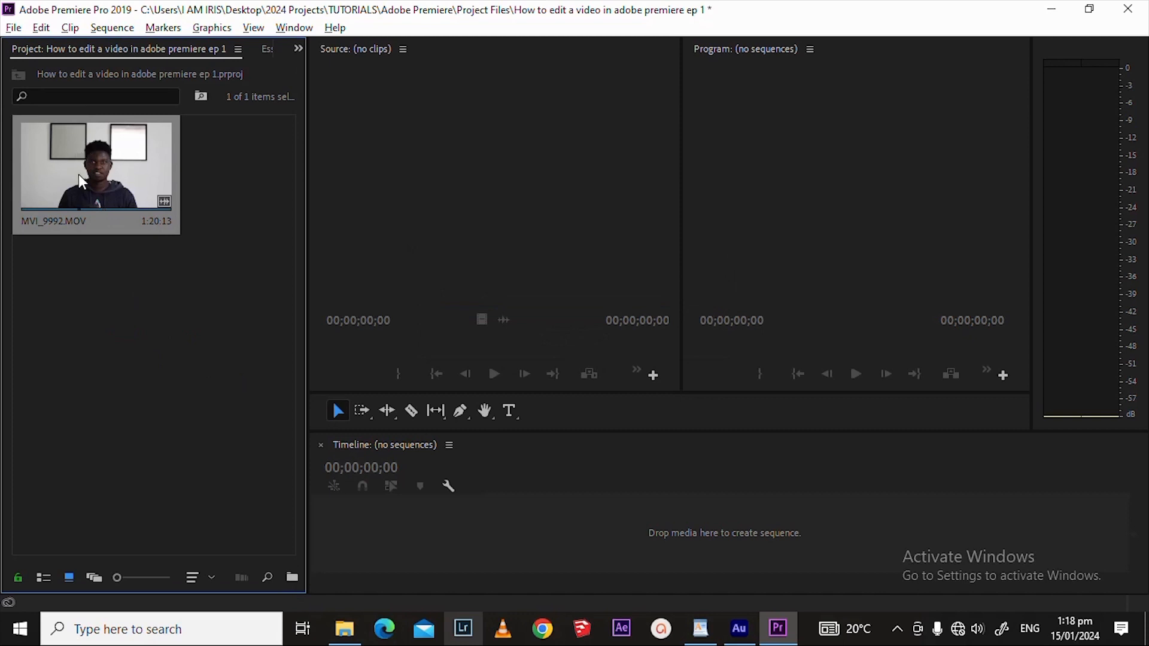
# - Import the AUD-20211001 audio file into the project alongside the video clip
pyautogui.hotkey('ctrl', 'i')
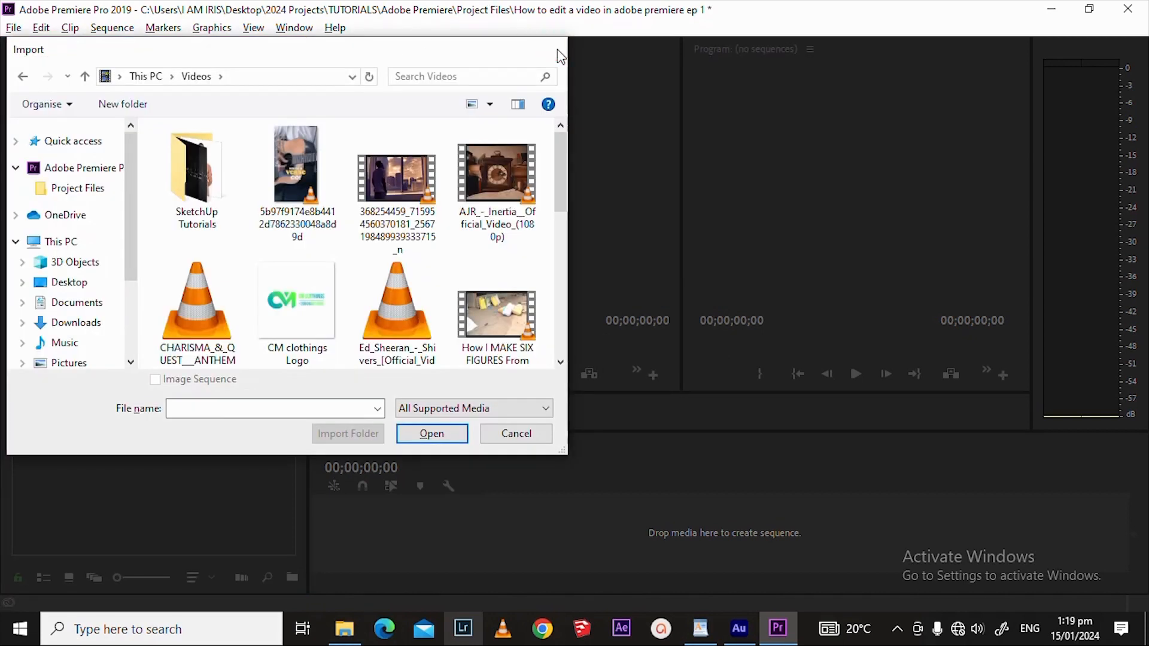
pyautogui.click(557, 51)
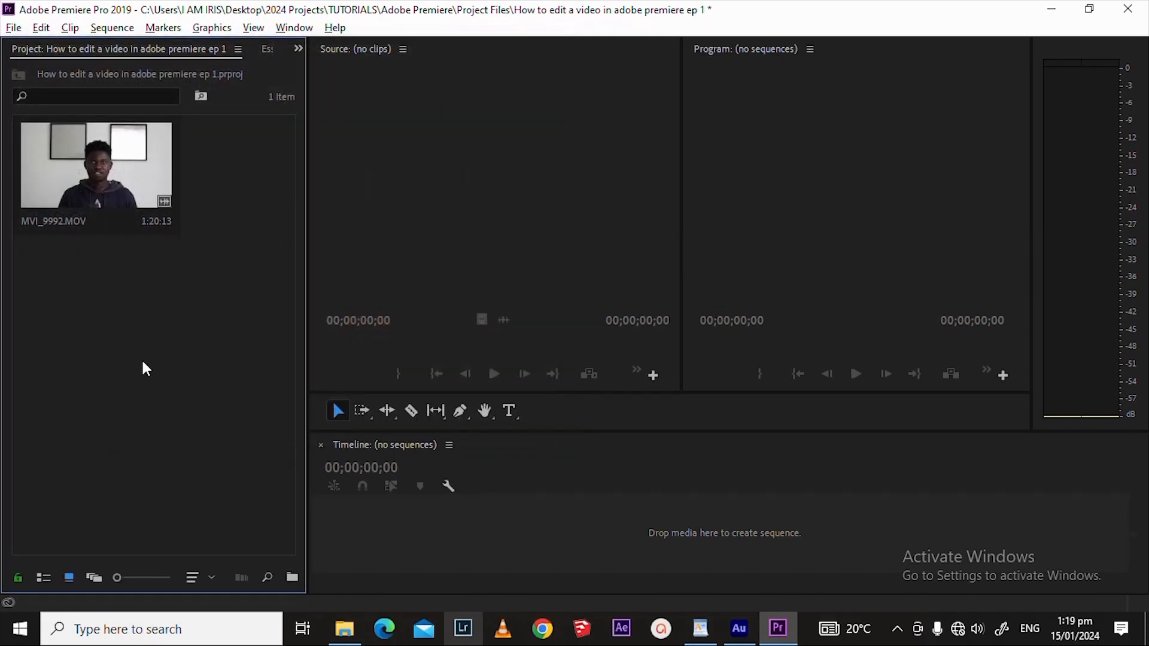
pyautogui.rightClick(133, 320)
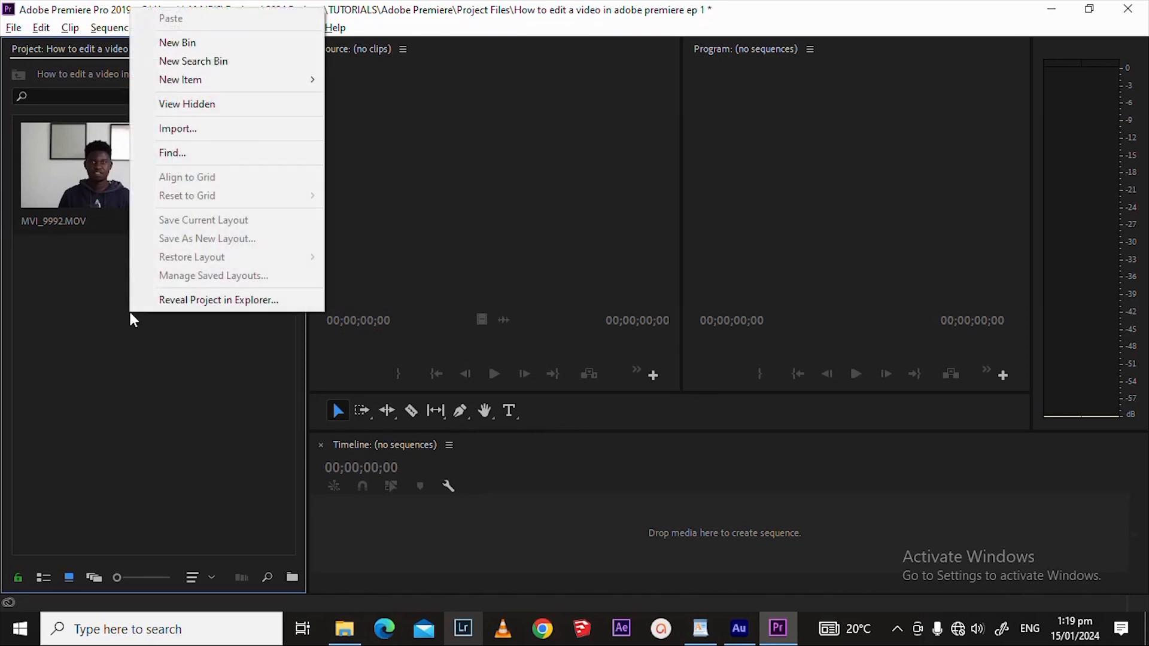
pyautogui.click(192, 128)
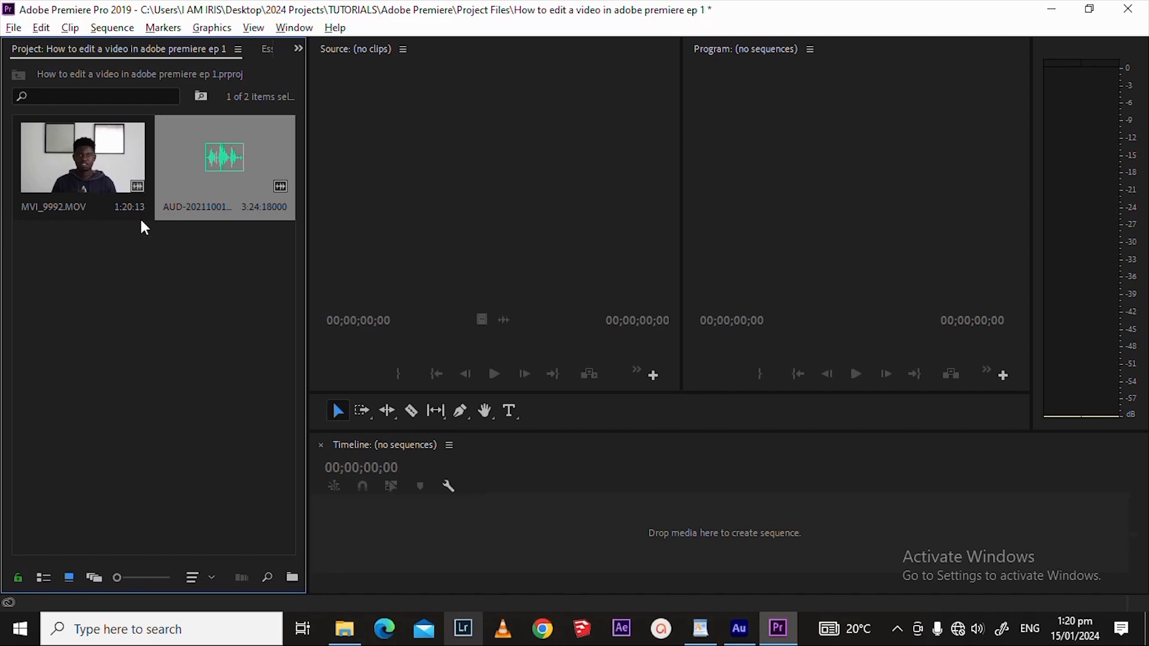
# - Create a sequence from the MVI_9992.MOV clip in the empty timeline and make the timeline area taller
pyautogui.click(105, 200)
pyautogui.moveTo(174, 340); pyautogui.dragTo(655, 545)
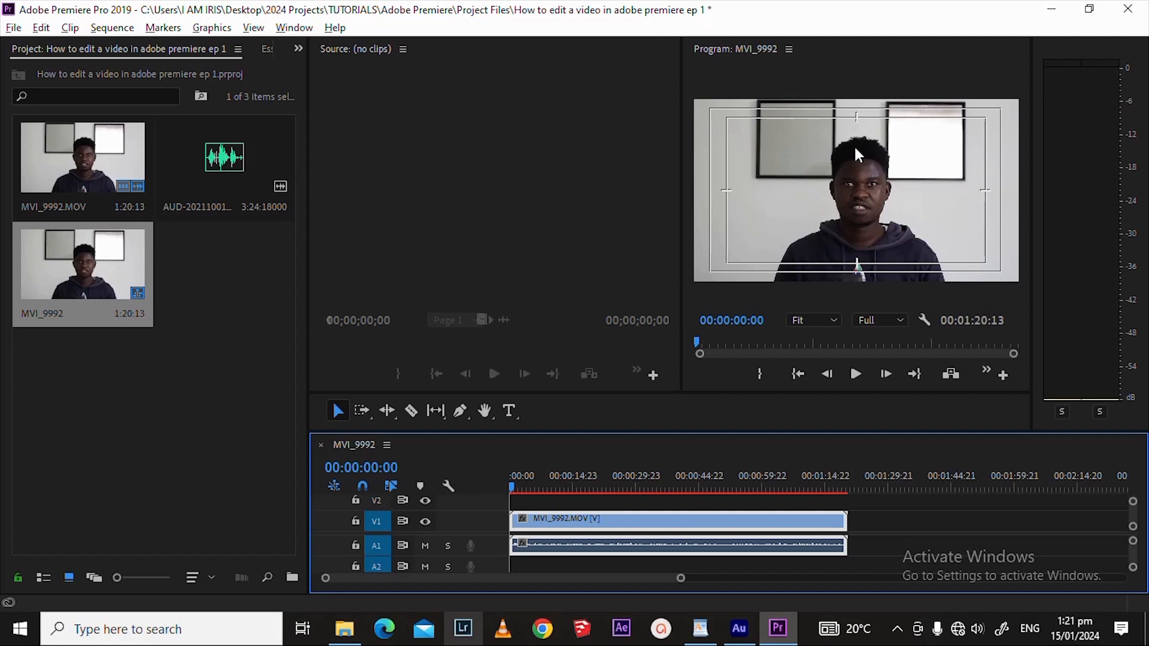
pyautogui.moveTo(681, 578); pyautogui.dragTo(616, 581)
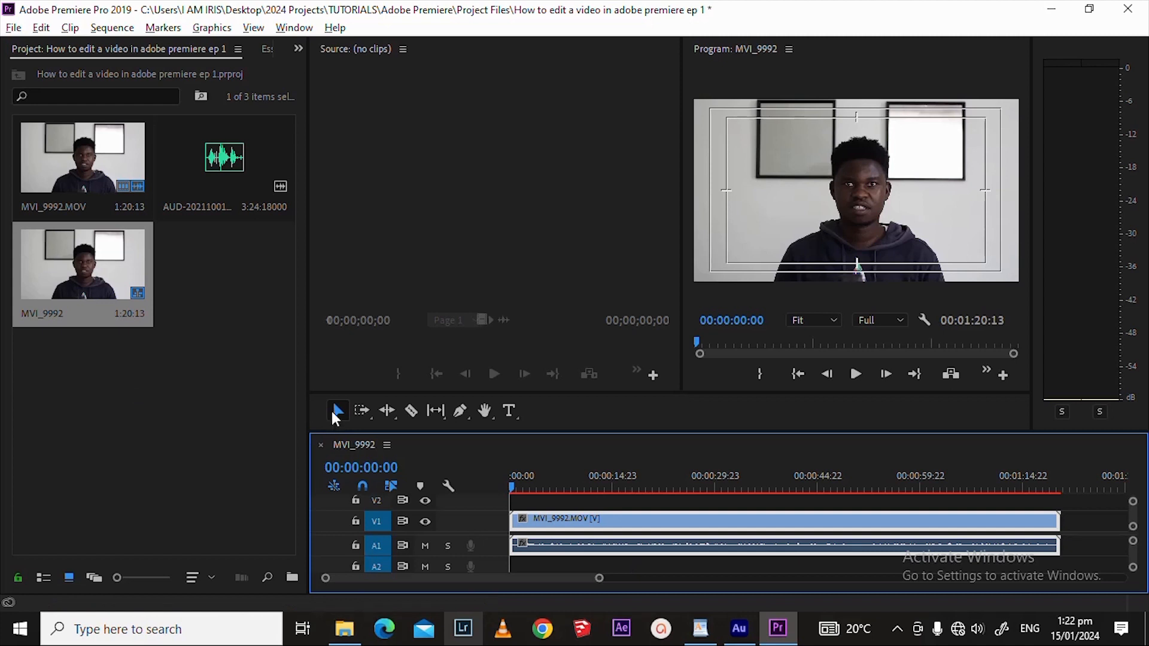
pyautogui.moveTo(575, 431); pyautogui.dragTo(574, 359)
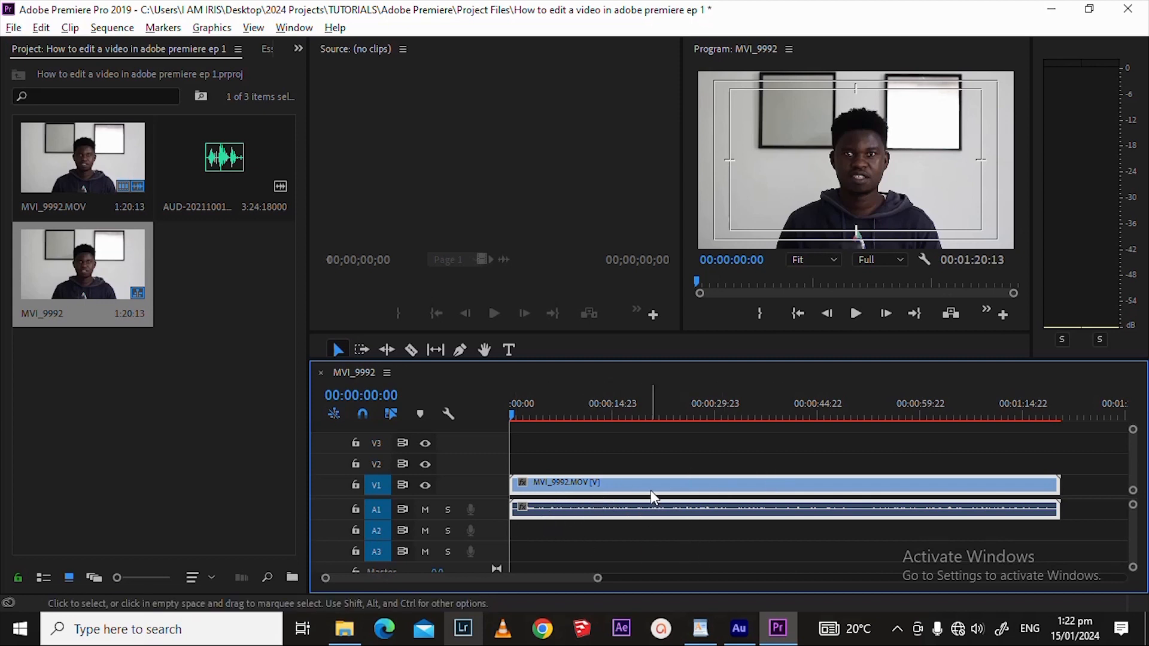
# - Play the MVI_9992 sequence from the start in stages, stopping with the playhead at 00:00:21:07
pyautogui.click(585, 493)
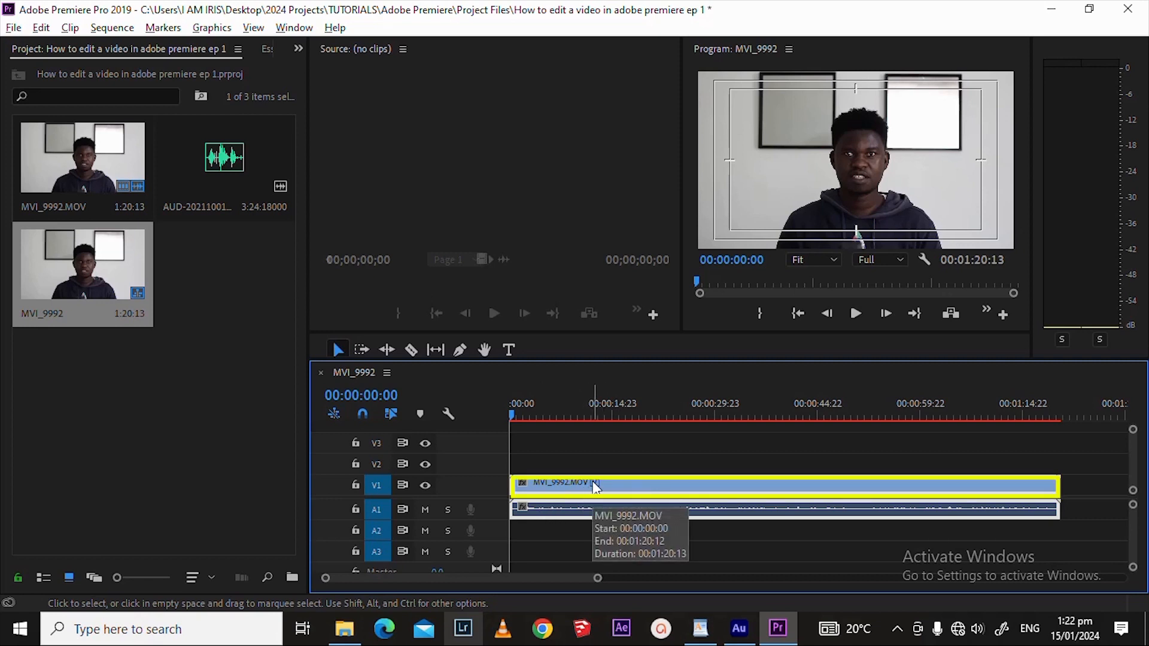
pyautogui.click(597, 514)
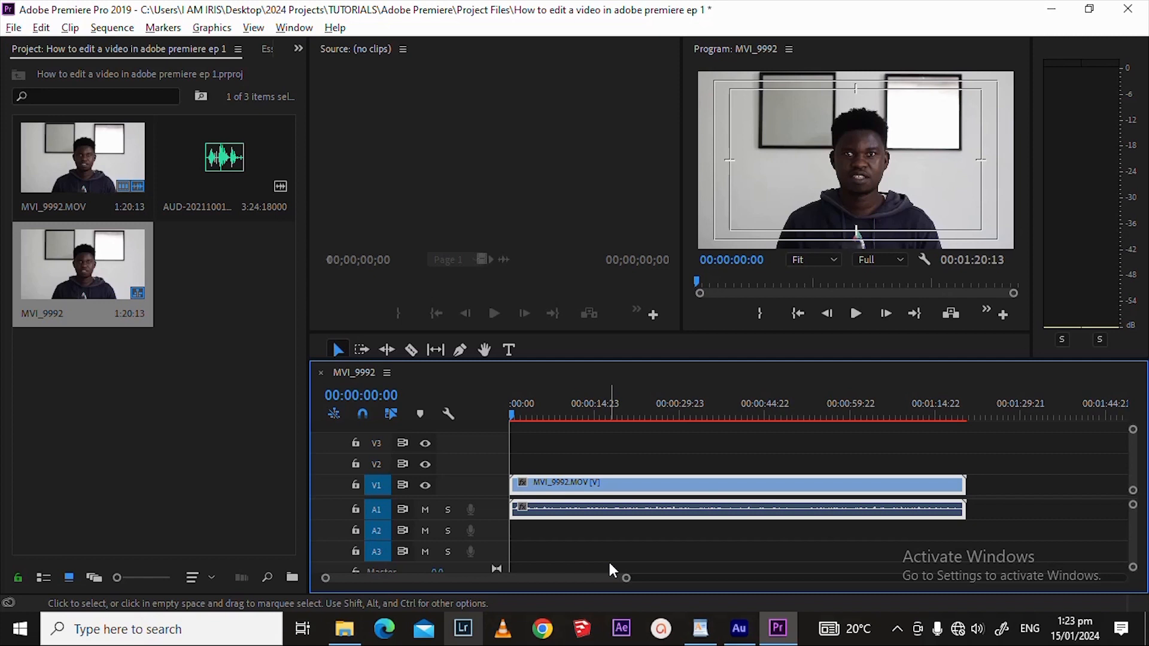
pyautogui.press('space')
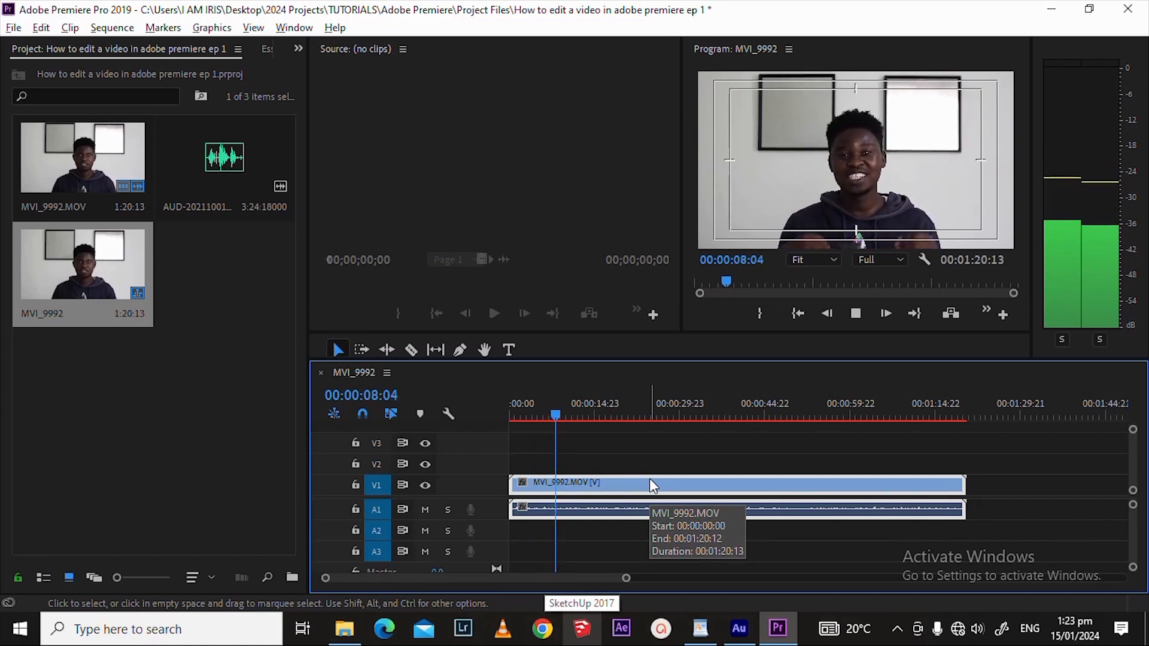
pyautogui.press('space')
pyautogui.click(592, 526)
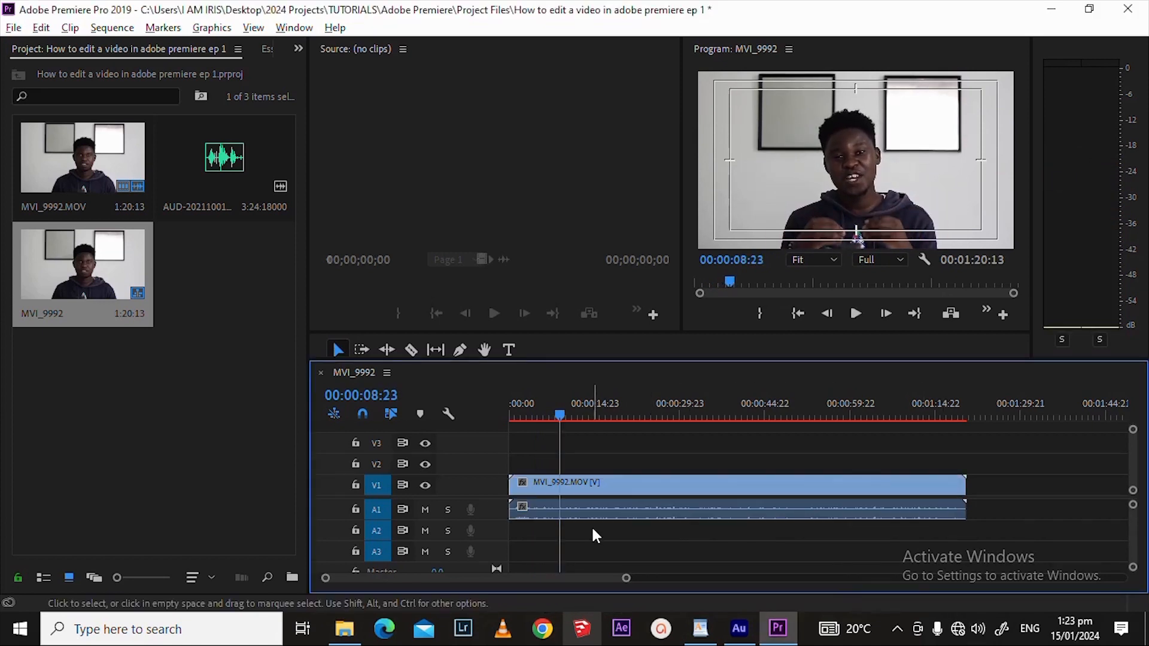
pyautogui.press('space')
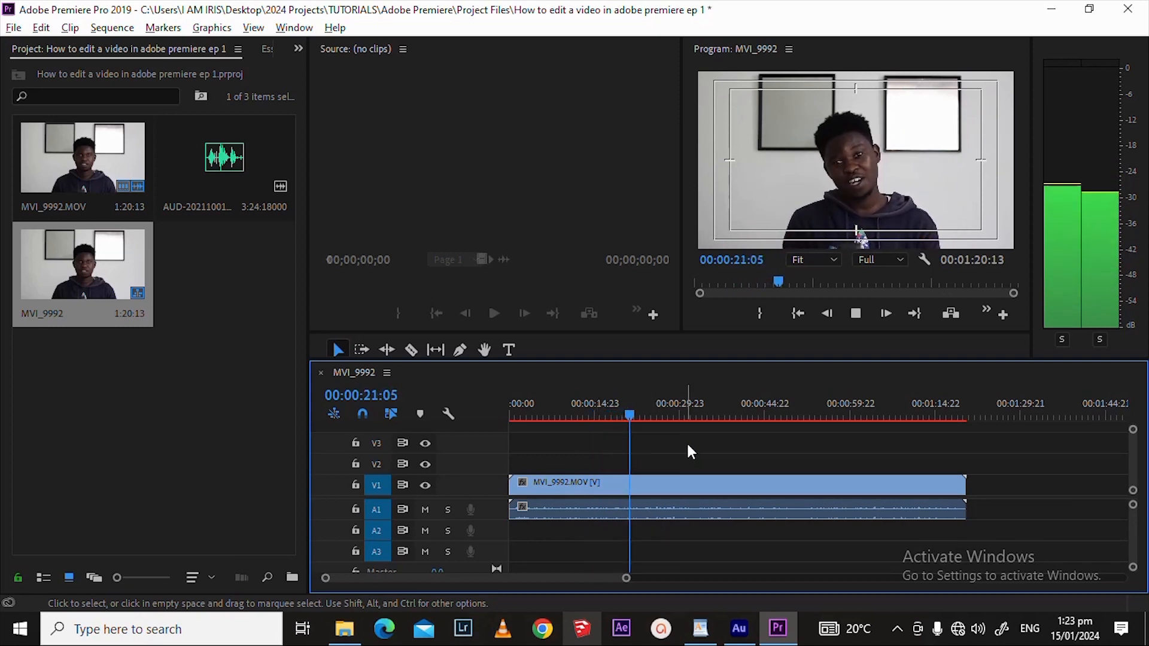
pyautogui.press('space')
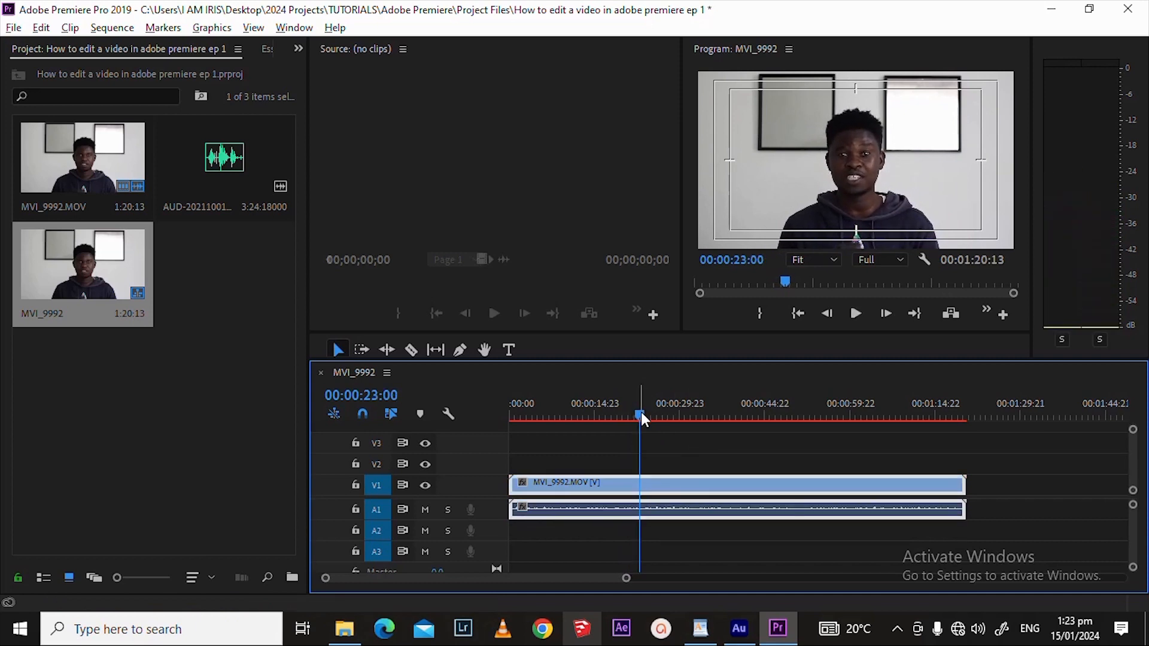
pyautogui.moveTo(640, 412); pyautogui.dragTo(626, 418)
pyautogui.press('space')
pyautogui.press('space')
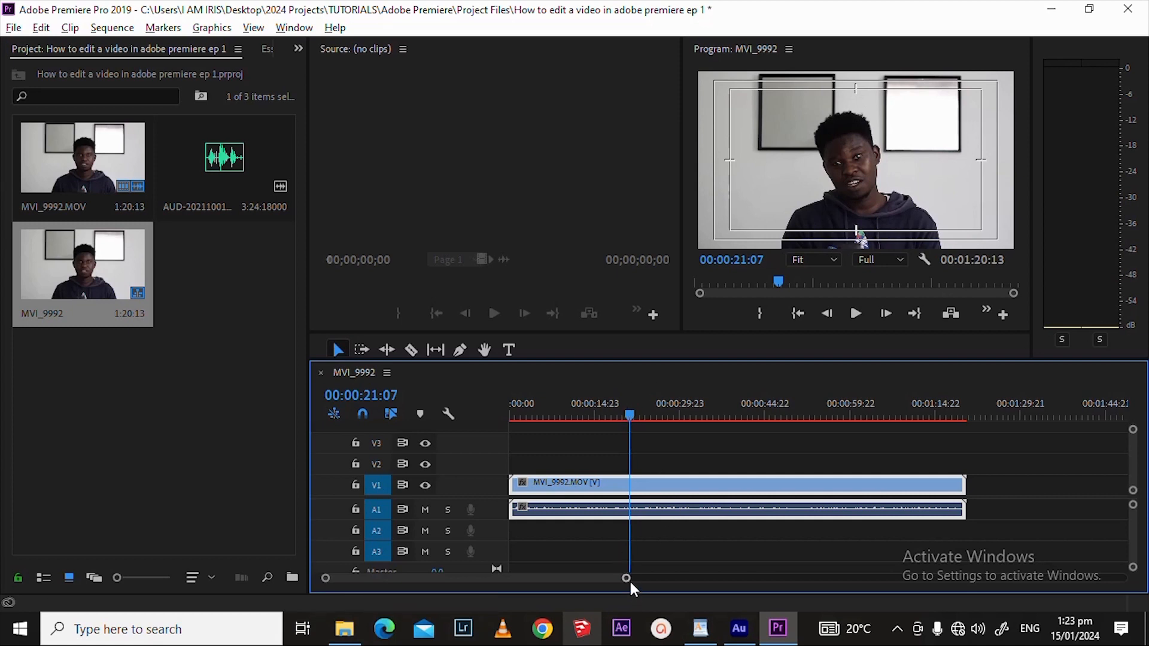
# - Magnify the timeline so individual seconds are distinguishable and return the playhead to 00:00:00:00
pyautogui.moveTo(627, 579); pyautogui.dragTo(600, 569)
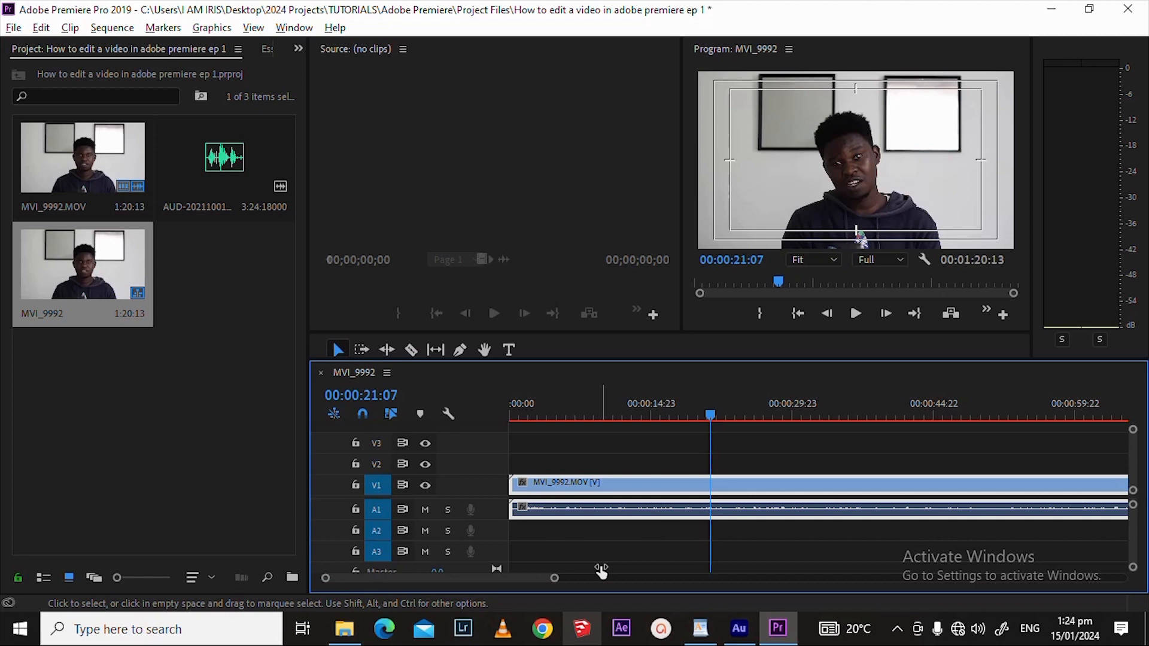
pyautogui.scroll(10, 601, 572)
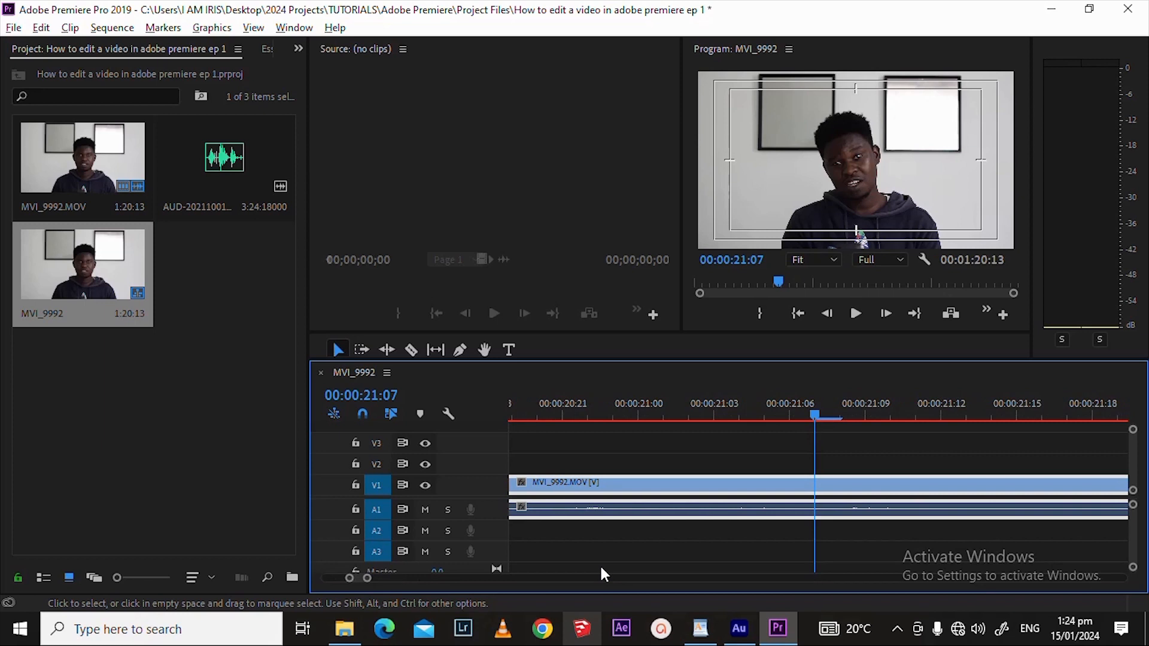
pyautogui.scroll(-8, 601, 569)
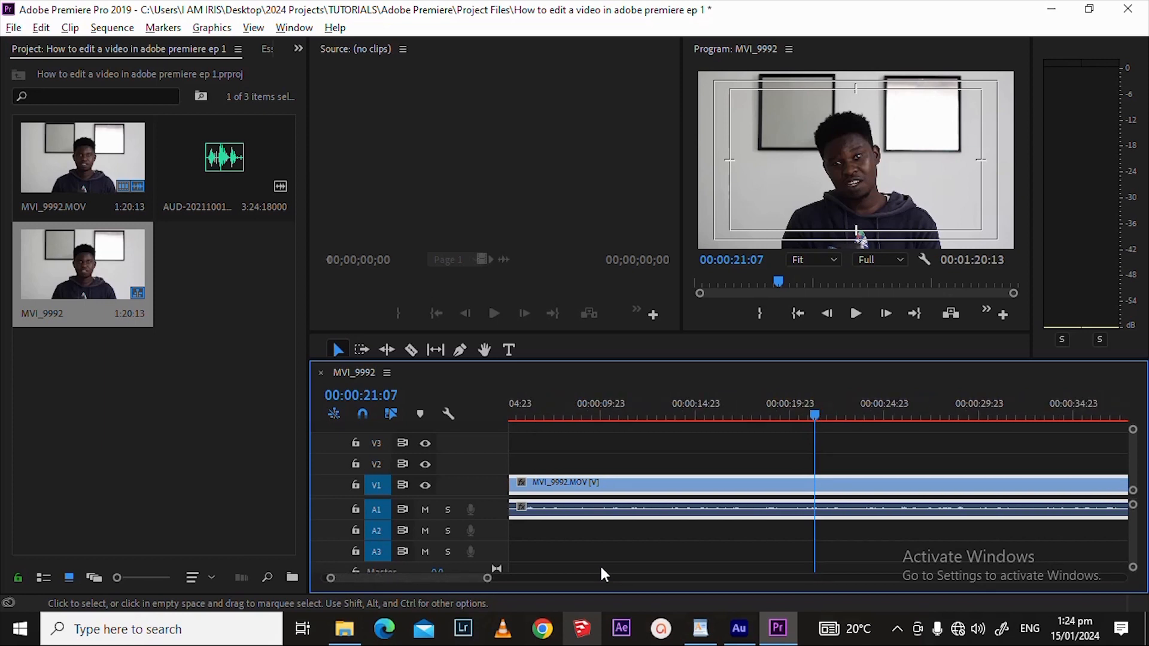
pyautogui.scroll(-8, 602, 571)
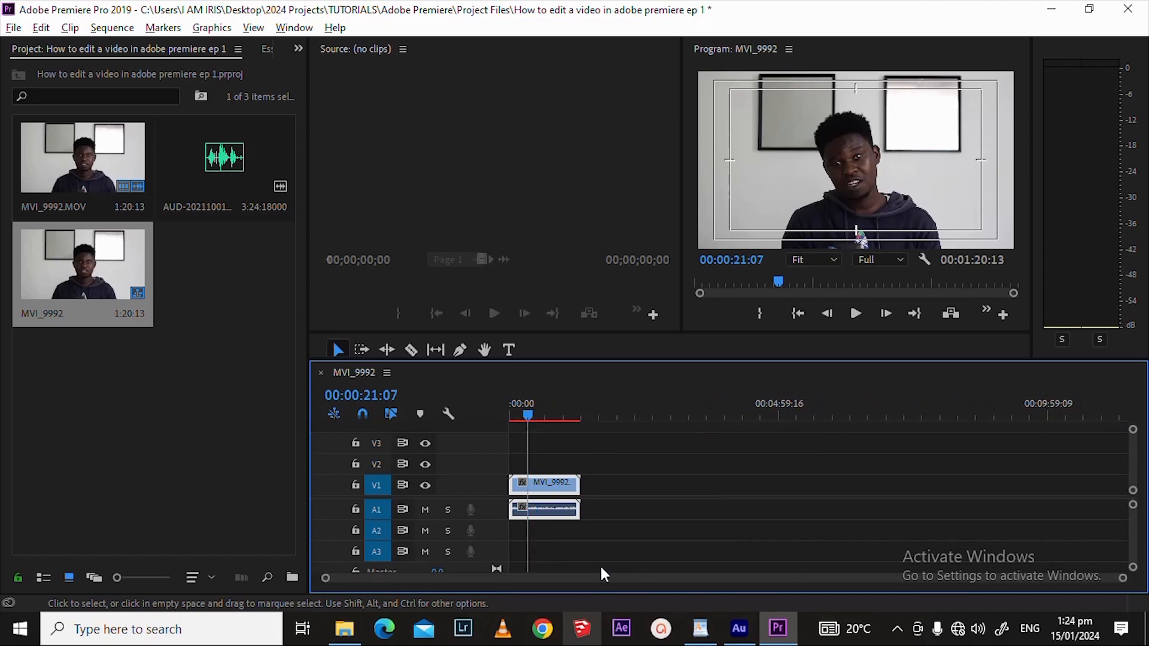
pyautogui.scroll(12, 602, 570)
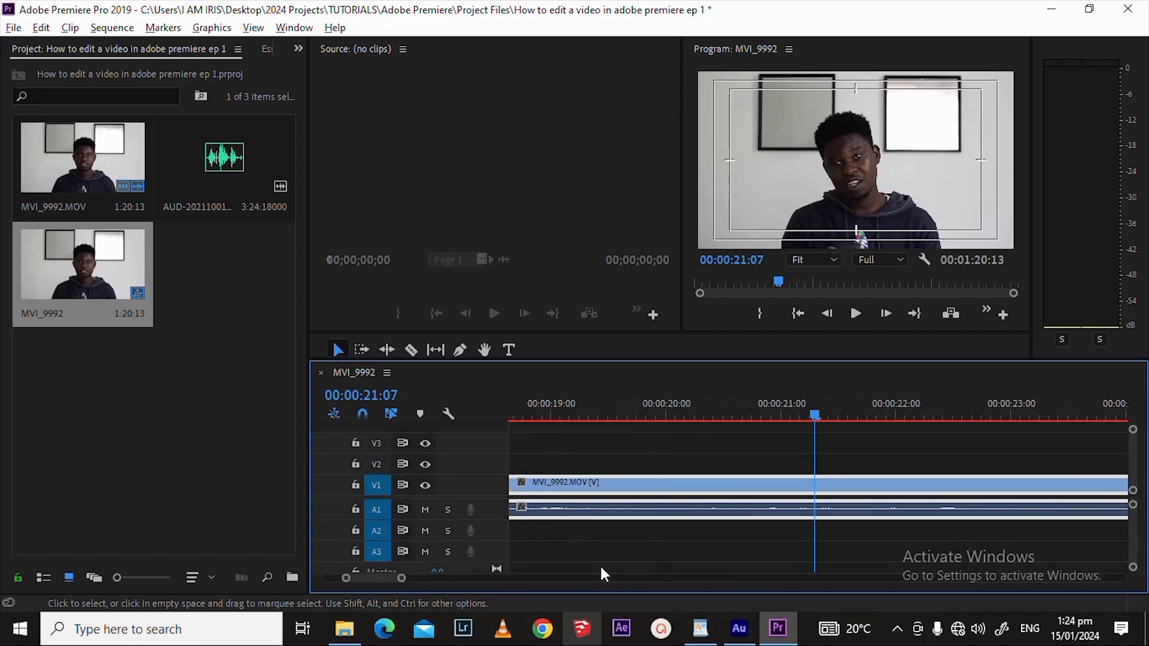
pyautogui.click(333, 349)
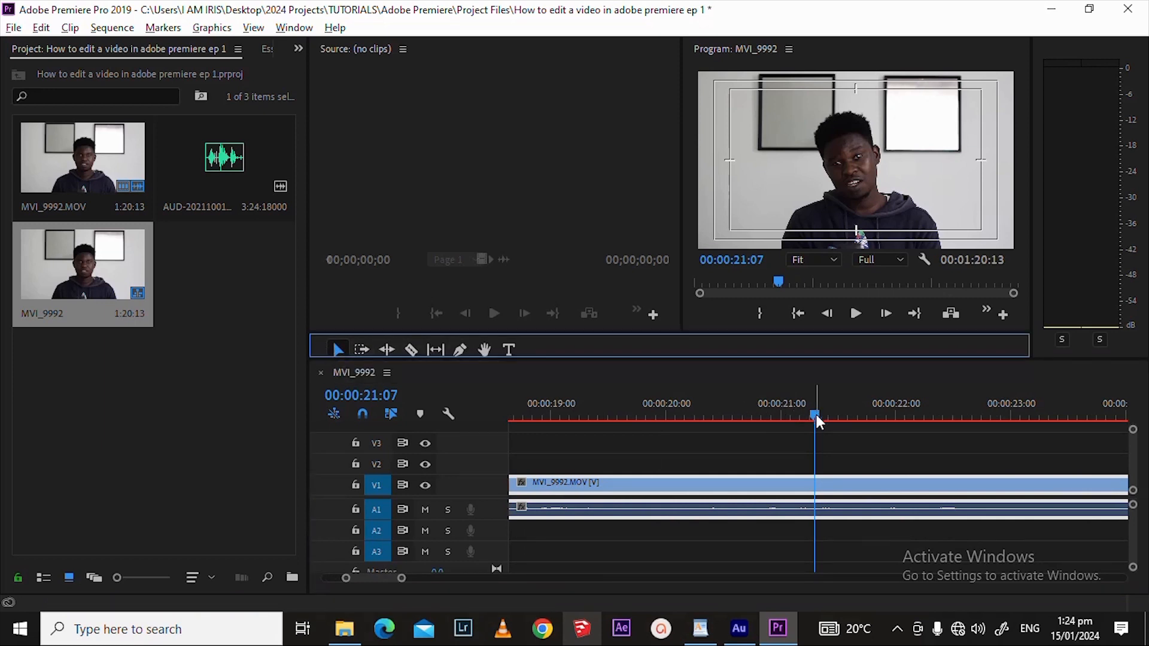
pyautogui.moveTo(812, 414); pyautogui.dragTo(395, 528)
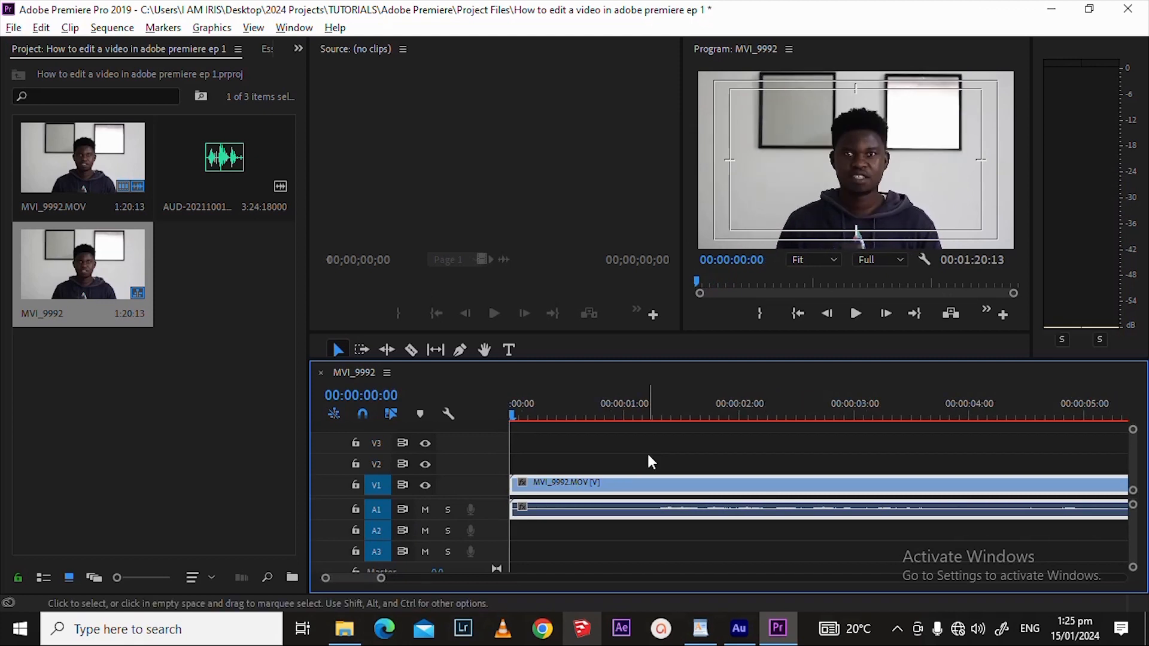
# - Play the sequence from the beginning, replay the passage around 19 seconds, and park the playhead at 00:00:17:17
pyautogui.press('space')
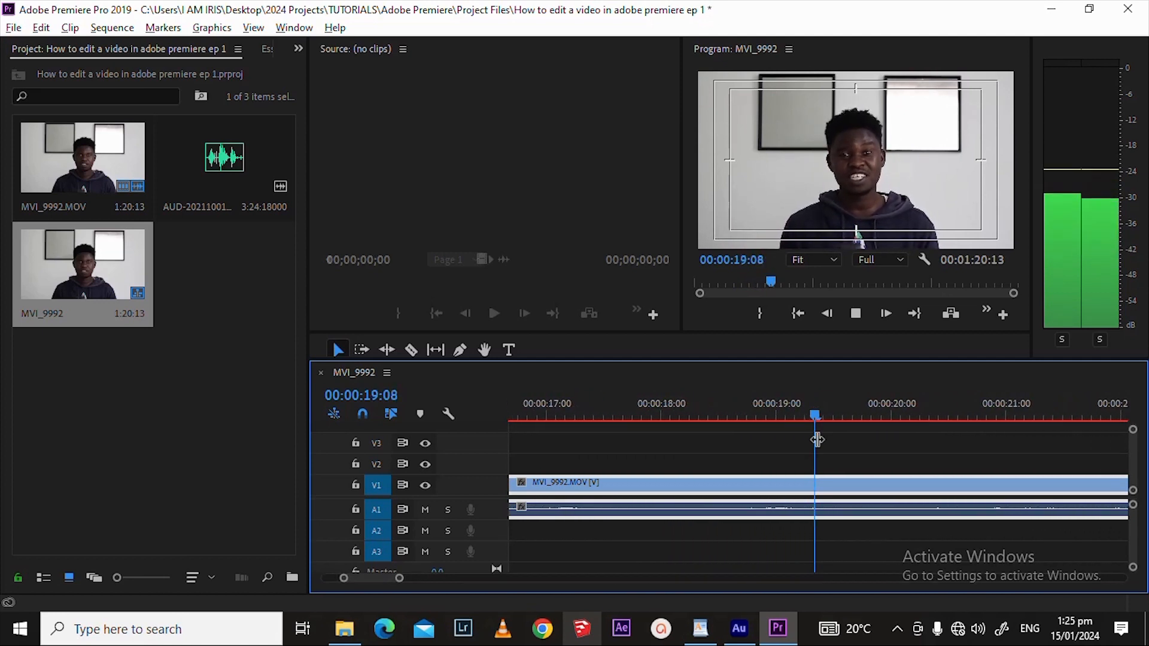
pyautogui.press('space')
pyautogui.moveTo(812, 412); pyautogui.dragTo(566, 442)
pyautogui.press('space')
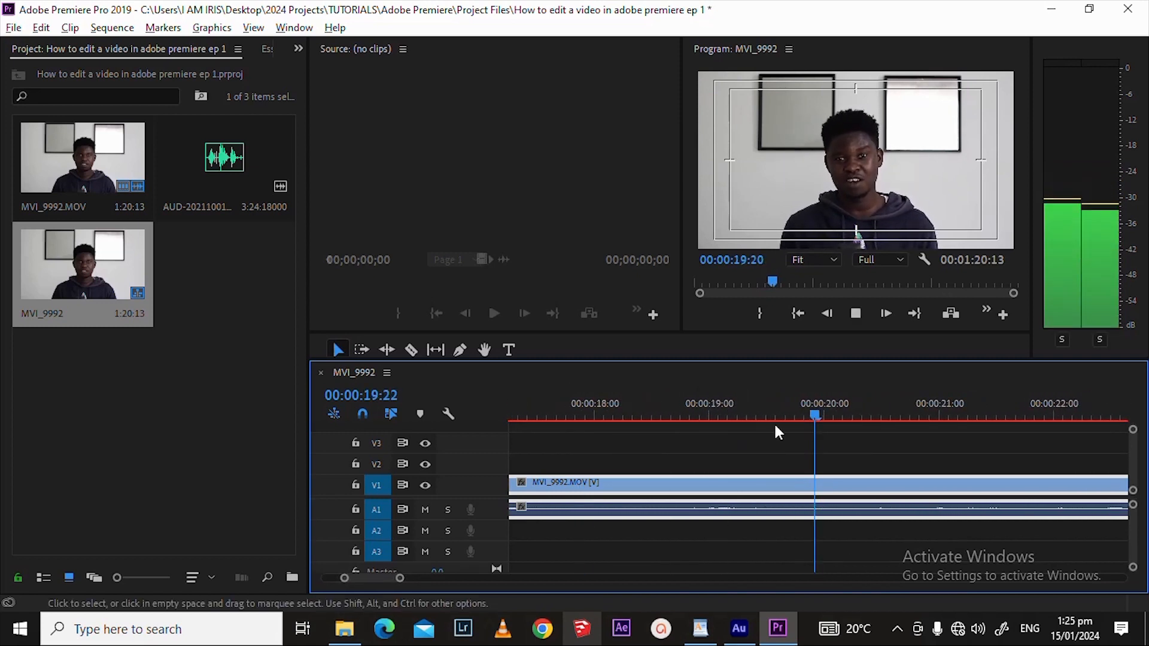
pyautogui.moveTo(785, 414); pyautogui.dragTo(555, 443)
pyautogui.press('space')
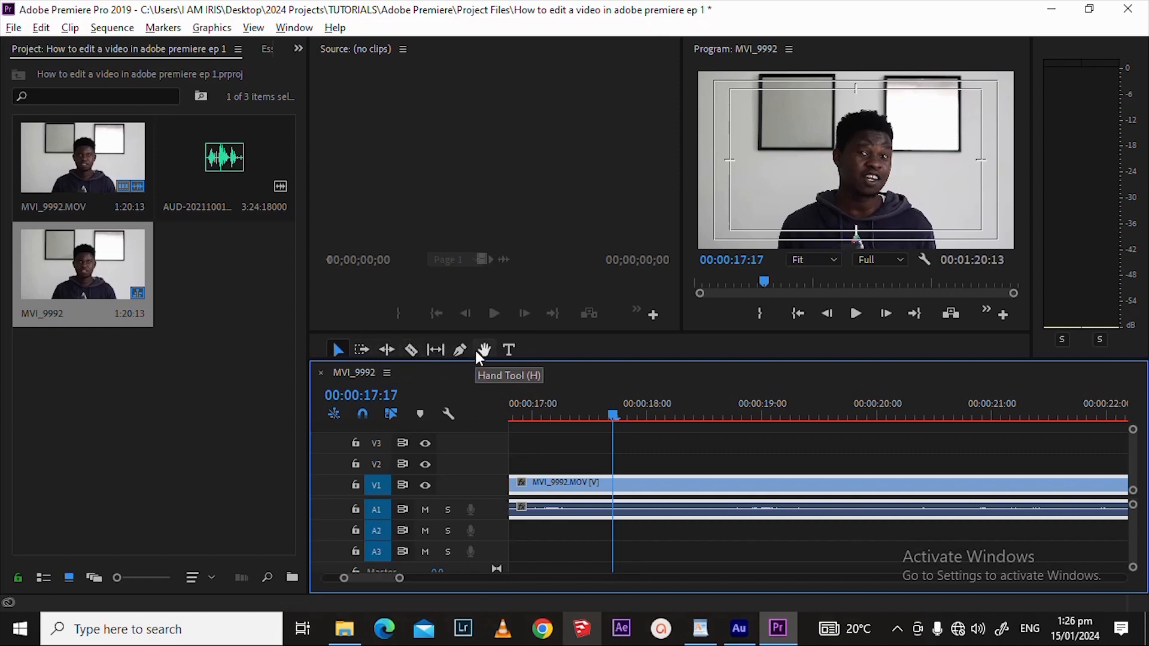
# - Split the MVI_9992.MOV clip at the playhead position 00:00:17:17 with the Razor tool
pyautogui.click(410, 350)
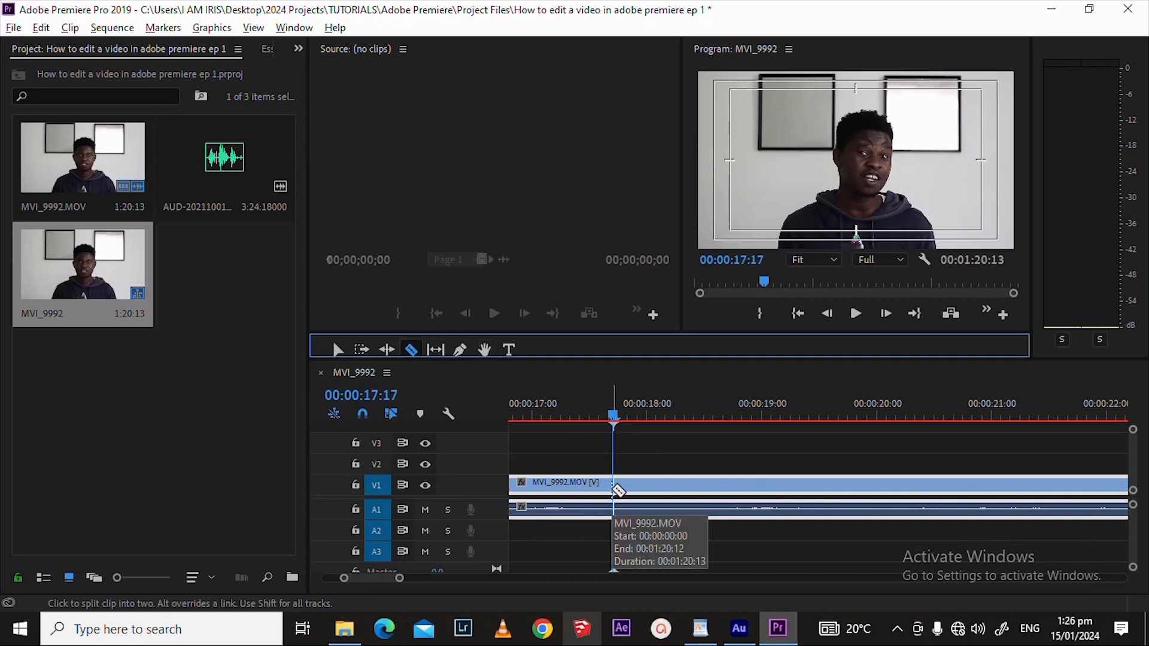
pyautogui.click(616, 417)
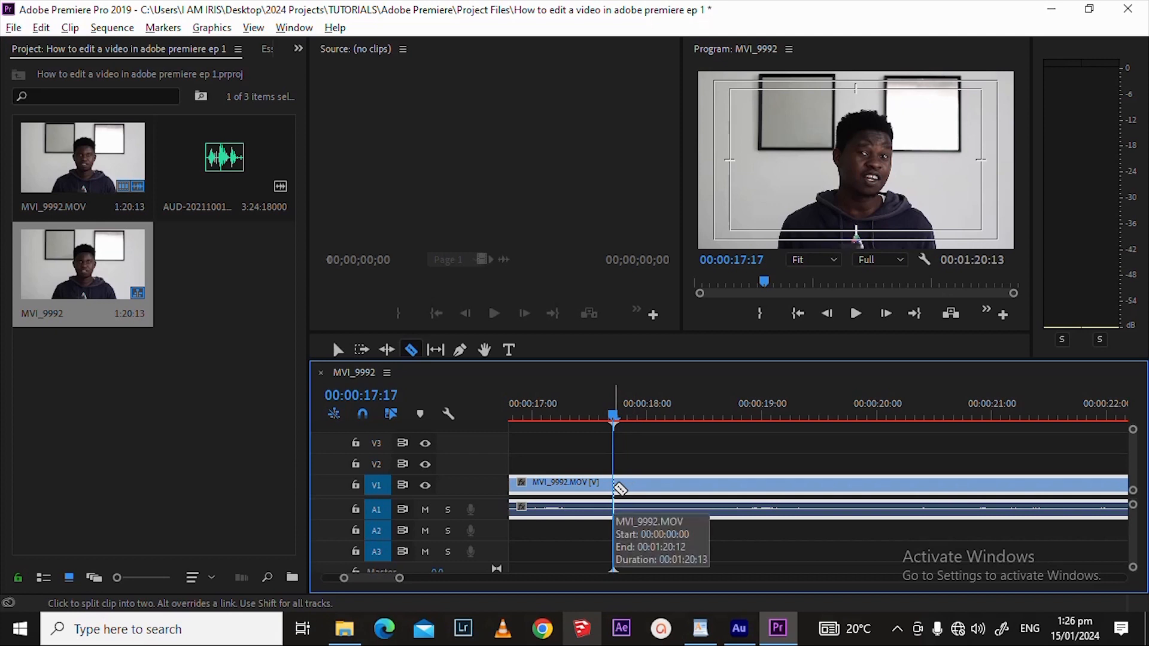
pyautogui.click(614, 485)
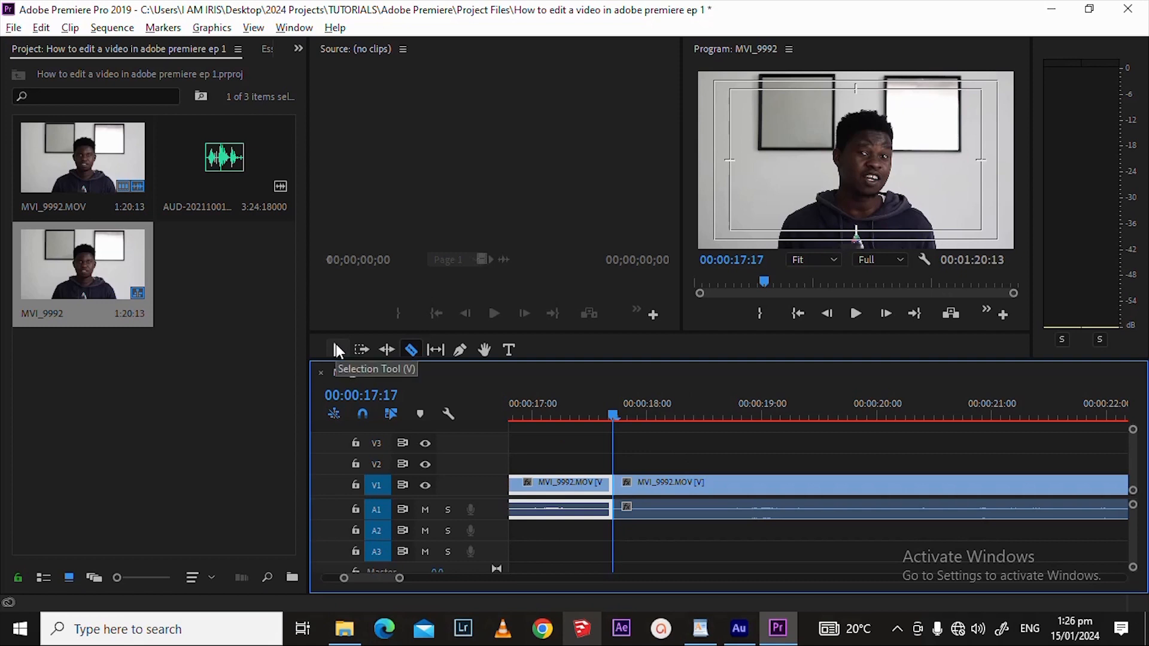
# - Select the MVI_9992.MOV segment after the cut and try to shift it along the V1 track
pyautogui.click(337, 349)
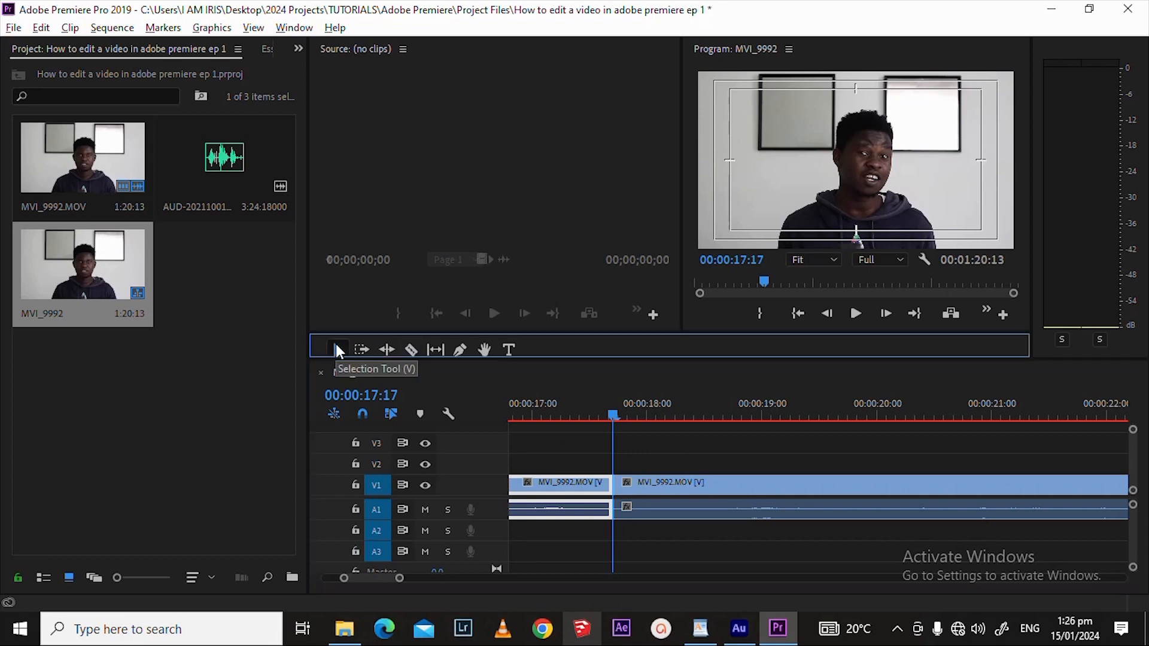
pyautogui.click(654, 485)
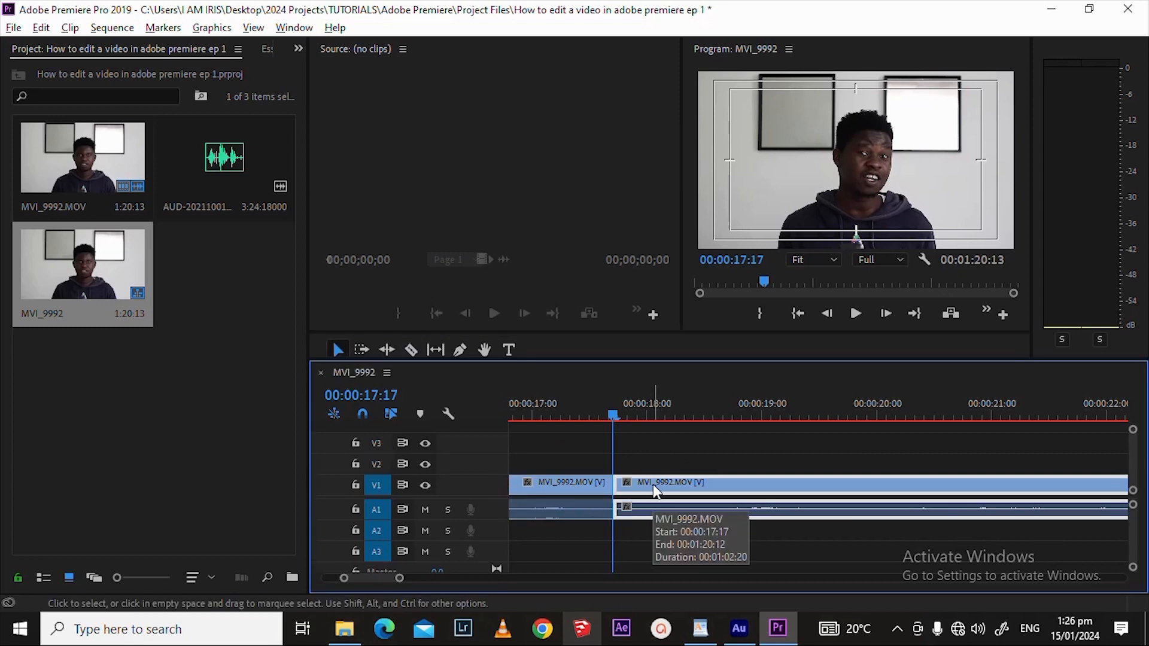
pyautogui.moveTo(652, 483); pyautogui.dragTo(729, 484)
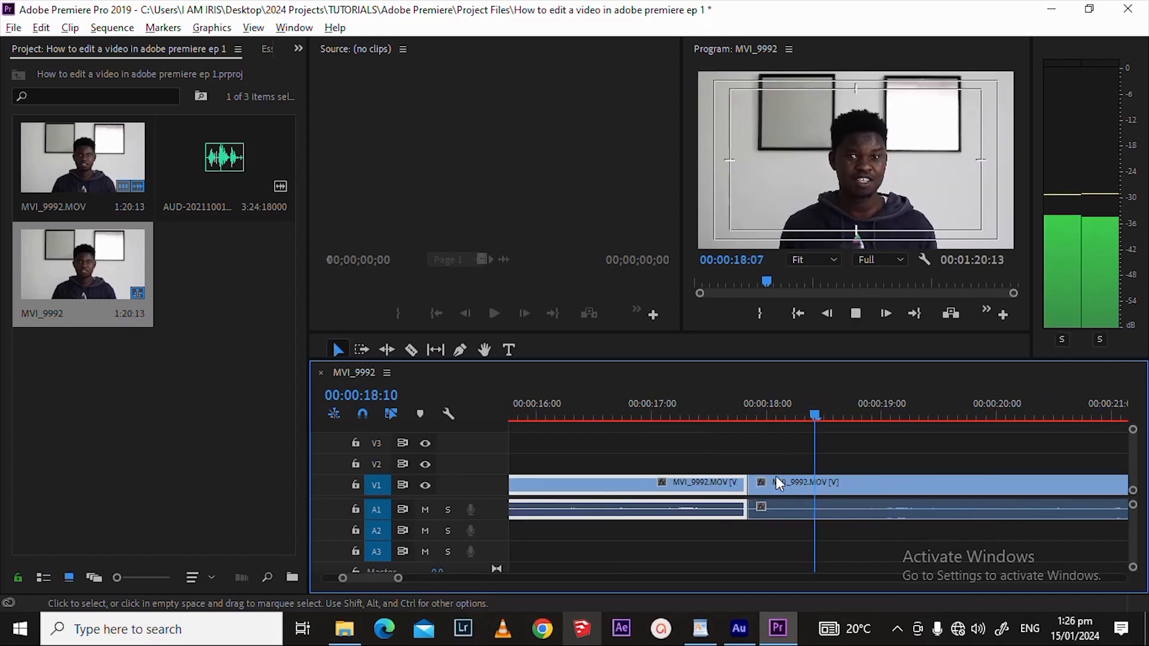
# - Stop playback, park the playhead at 00:00:19:13, and split the MVI_9992.MOV clip there with the Razor tool
pyautogui.press('space')
pyautogui.moveTo(815, 418); pyautogui.dragTo(943, 465)
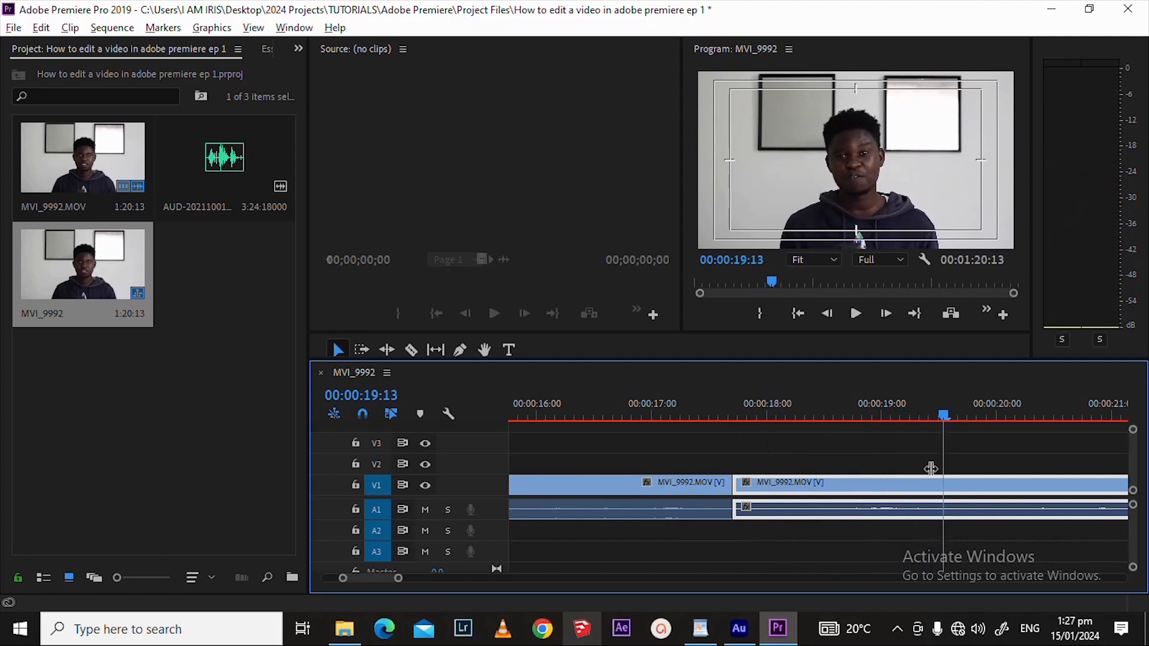
pyautogui.click(412, 350)
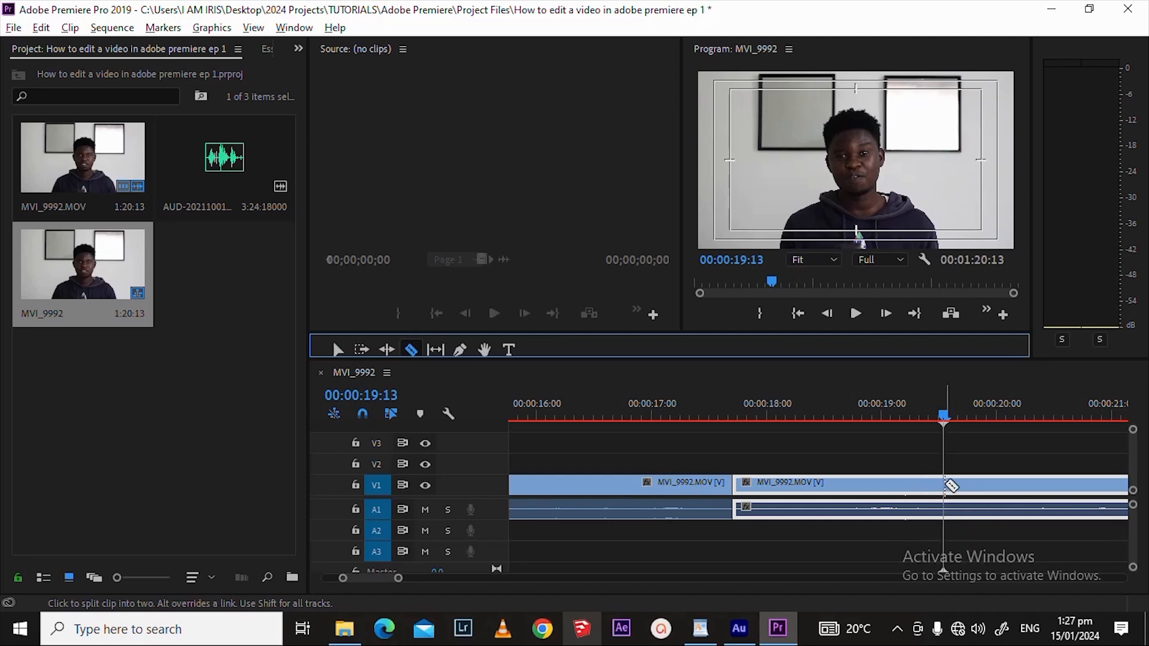
pyautogui.click(944, 483)
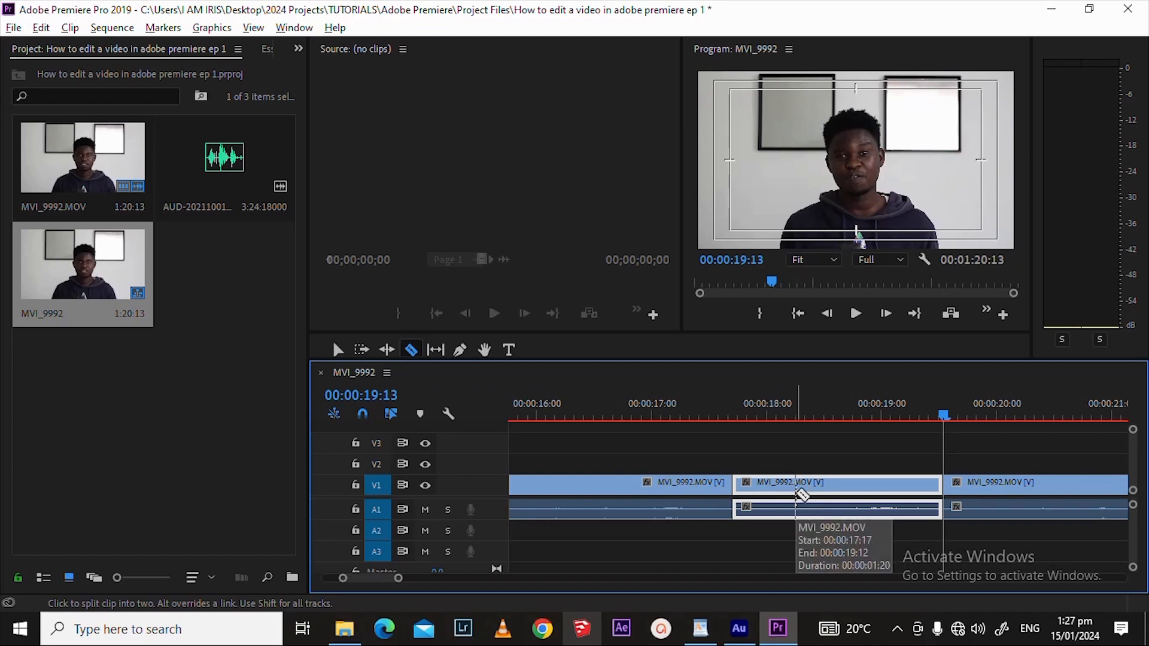
# - Try removing the MVI_9992.MOV segment between the two cuts with Delete and with Clear, undoing each removal
pyautogui.press('v')
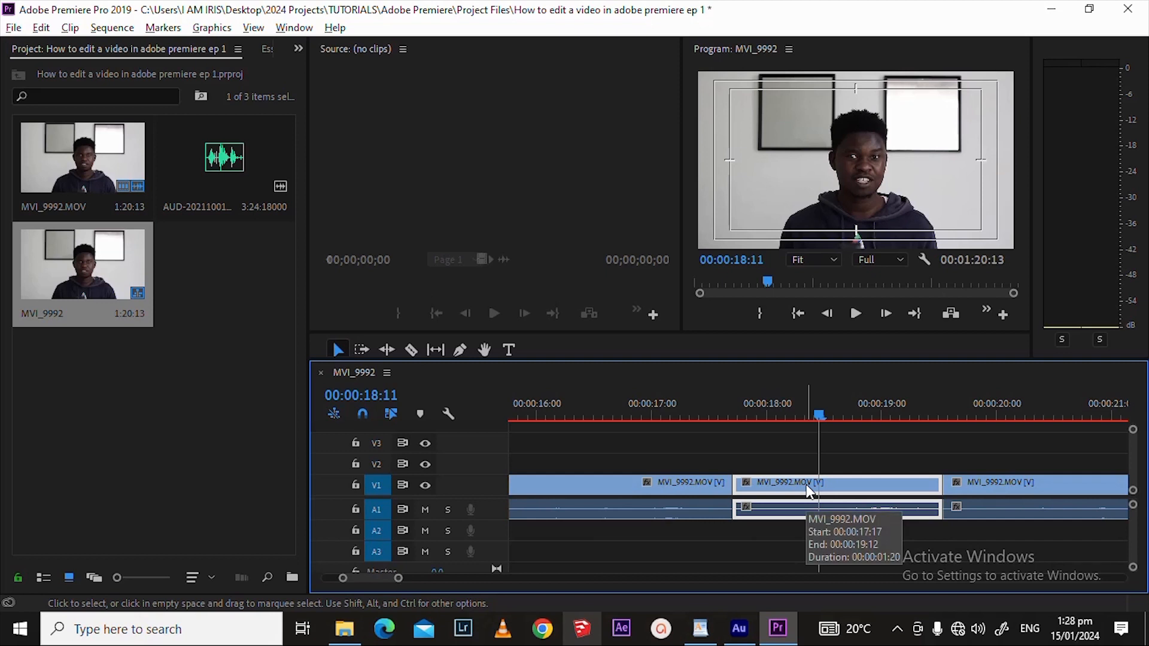
pyautogui.press('Delete')
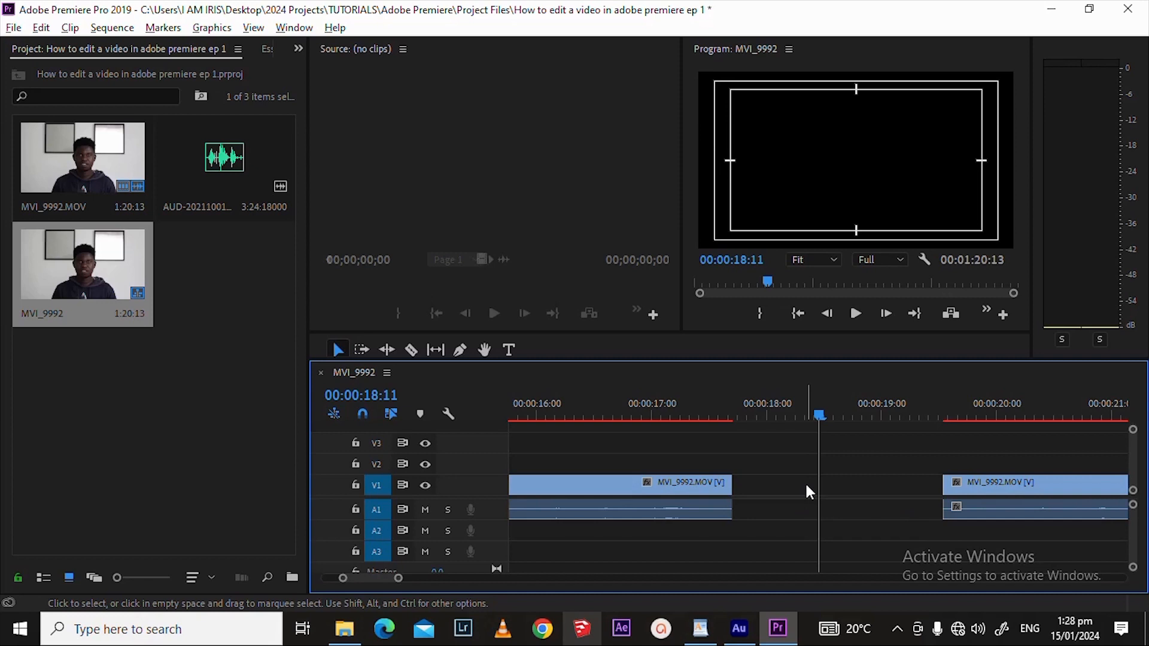
pyautogui.hotkey('ctrl', 'z')
pyautogui.hotkey('ctrl', 'shift', 'z')
pyautogui.hotkey('ctrl', 'z')
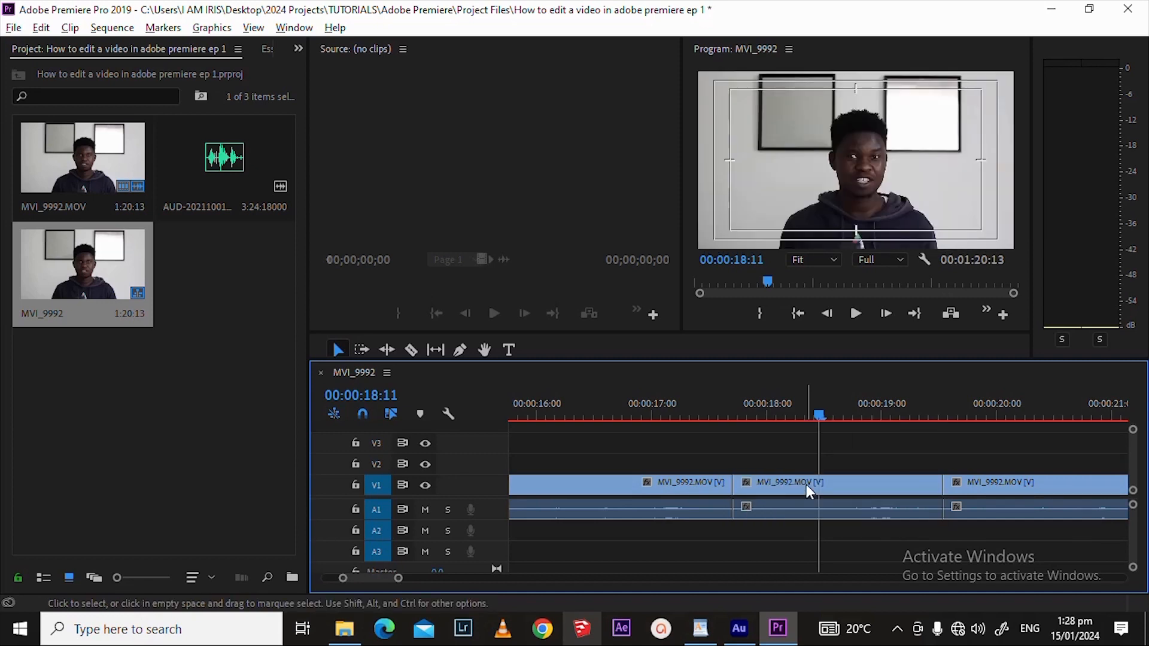
pyautogui.rightClick(806, 483)
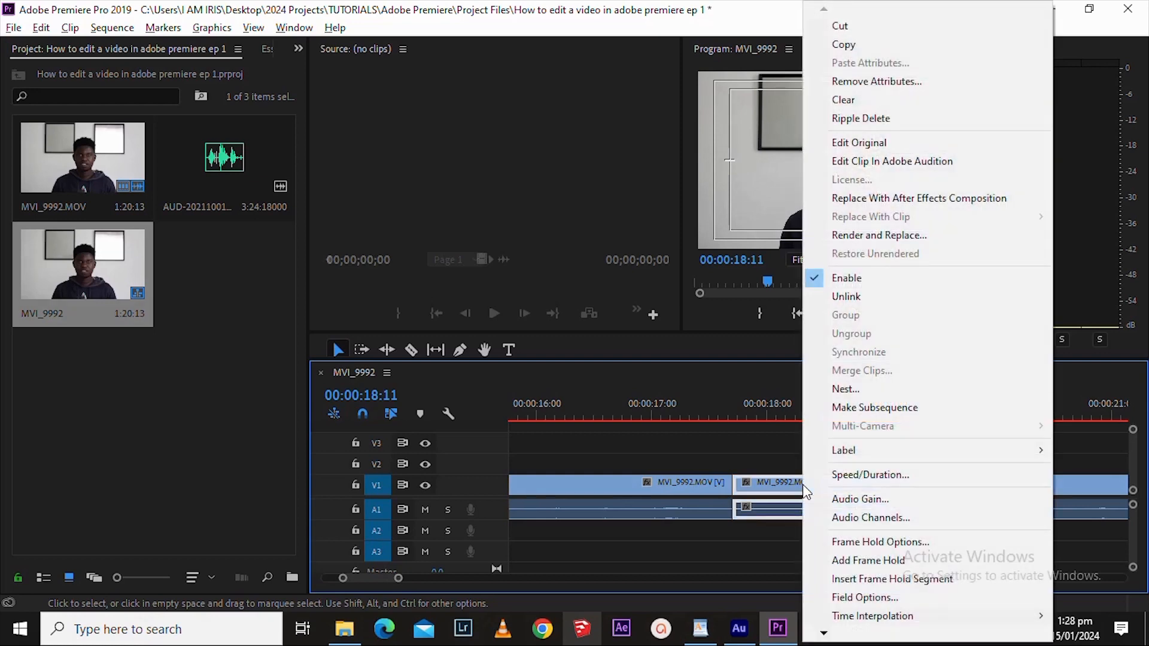
pyautogui.click(883, 102)
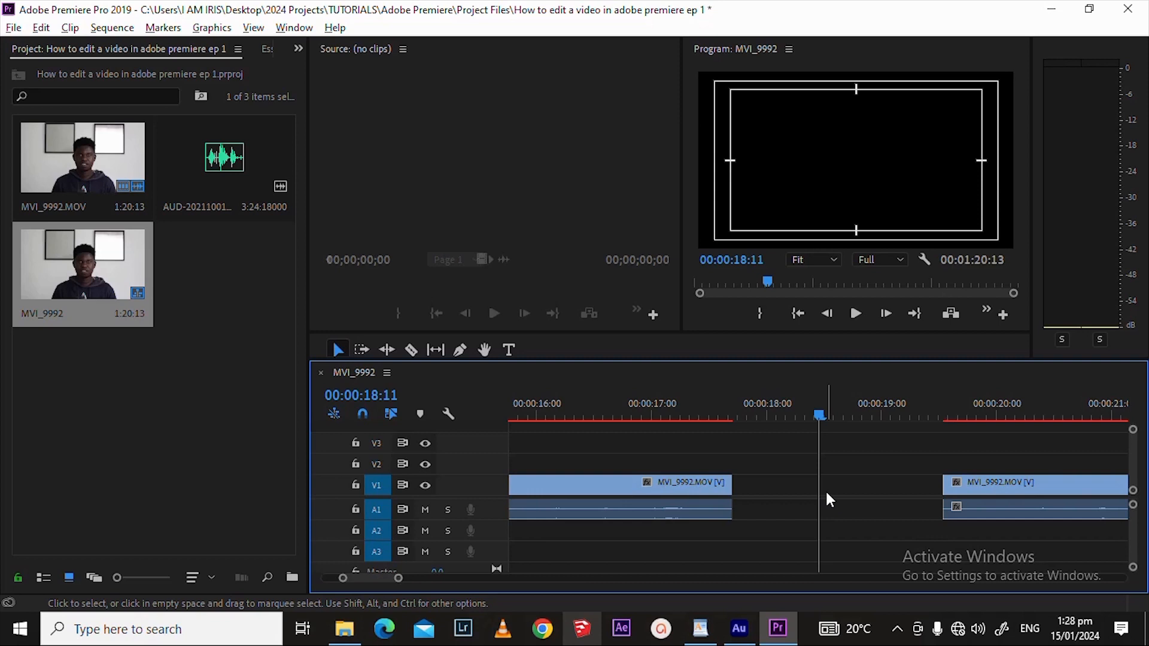
pyautogui.hotkey('ctrl', 'z')
# - Ripple delete the MVI_9992.MOV segment between the two cuts, and undo the ripple delete
pyautogui.rightClick(869, 483)
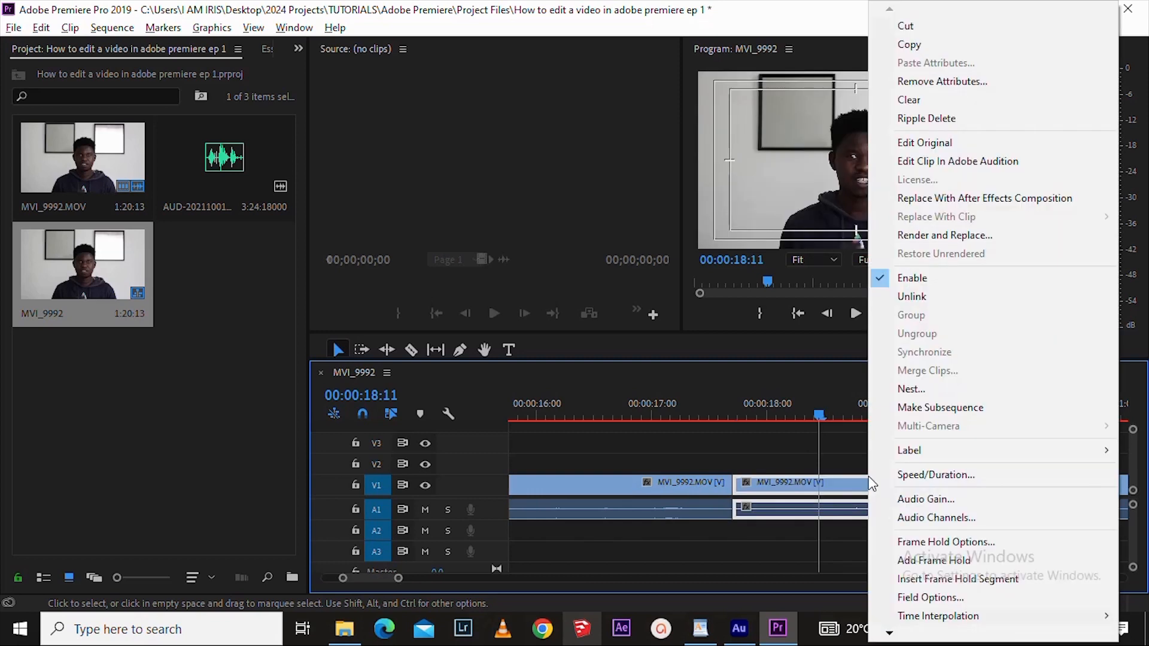
pyautogui.click(970, 121)
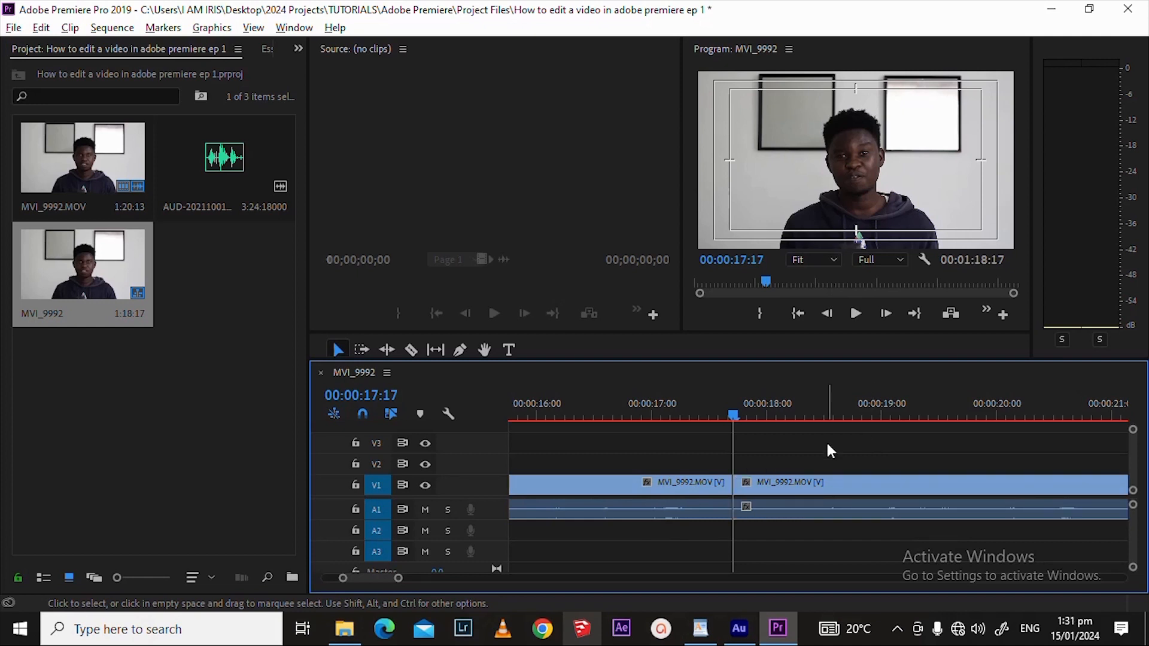
pyautogui.hotkey('ctrl', 'z')
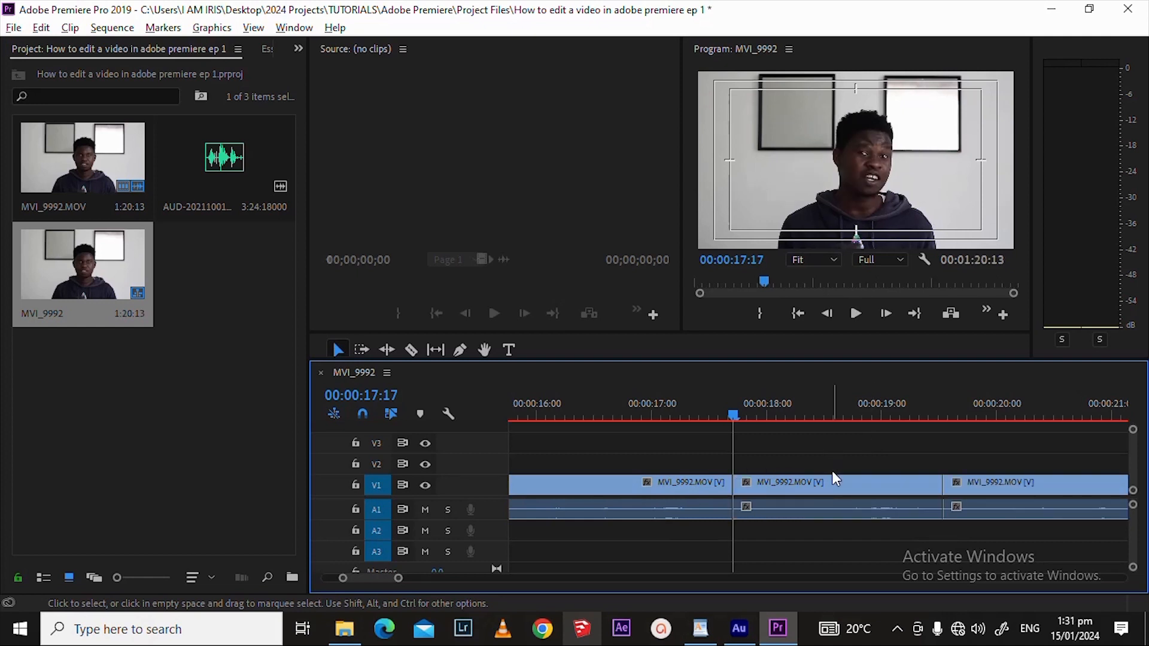
# - Demonstrate gap-leaving removal of the middle MVI_9992.MOV segment by deleting it twice and clearing it once, undoing each time
pyautogui.click(833, 487)
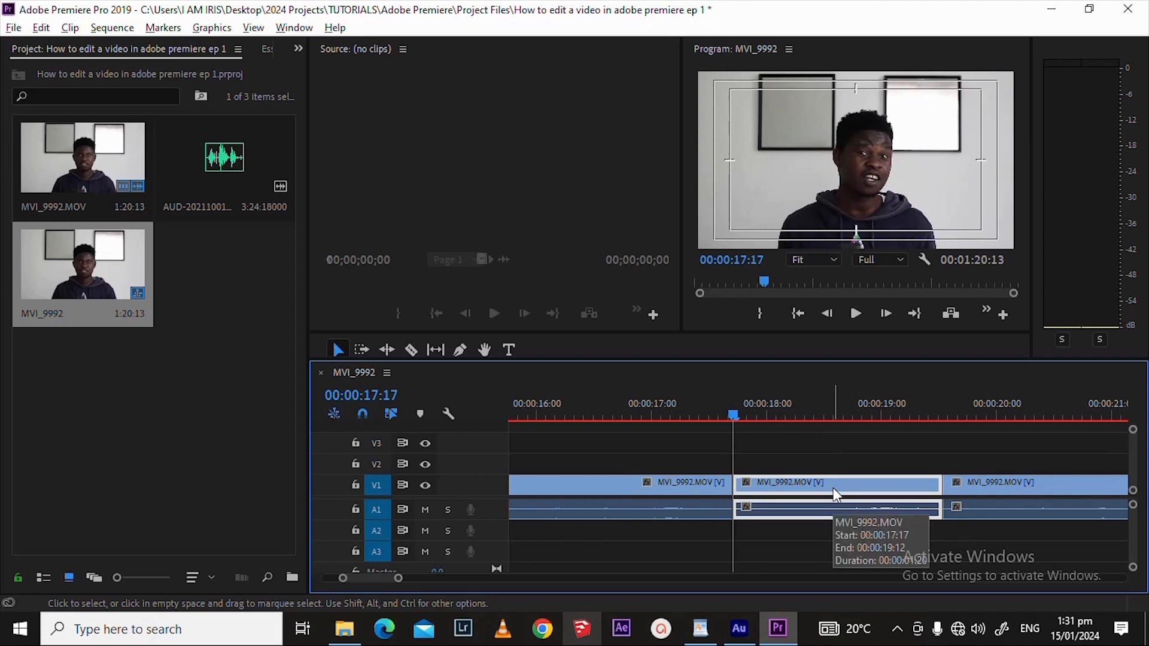
pyautogui.press('Delete')
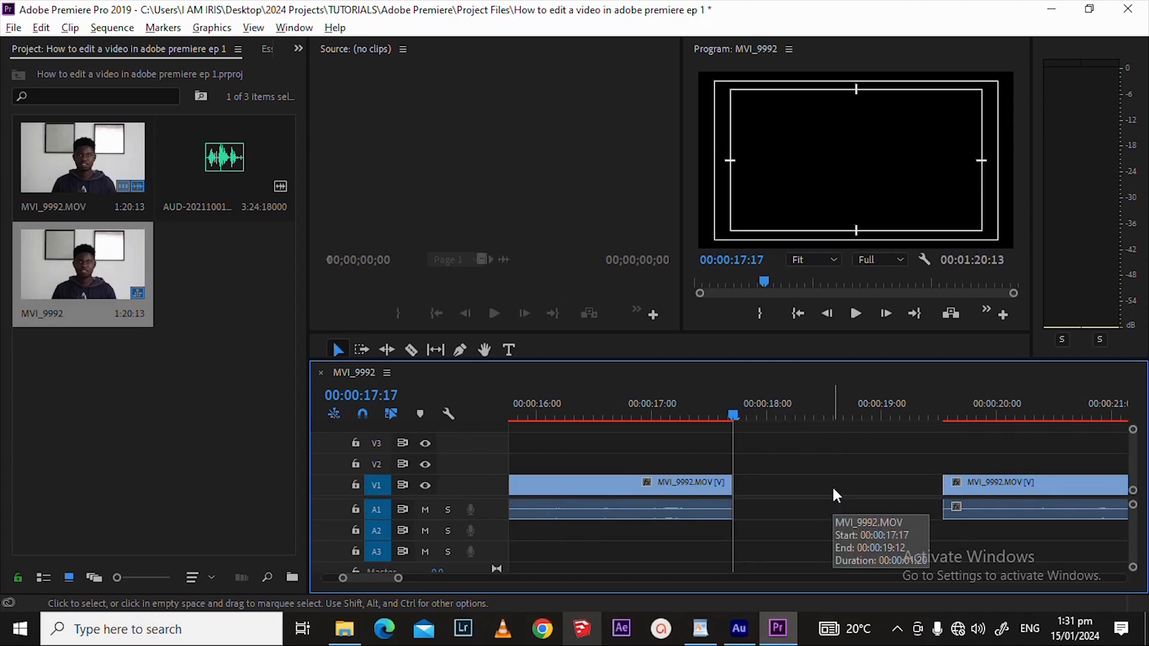
pyautogui.hotkey('ctrl', 'z')
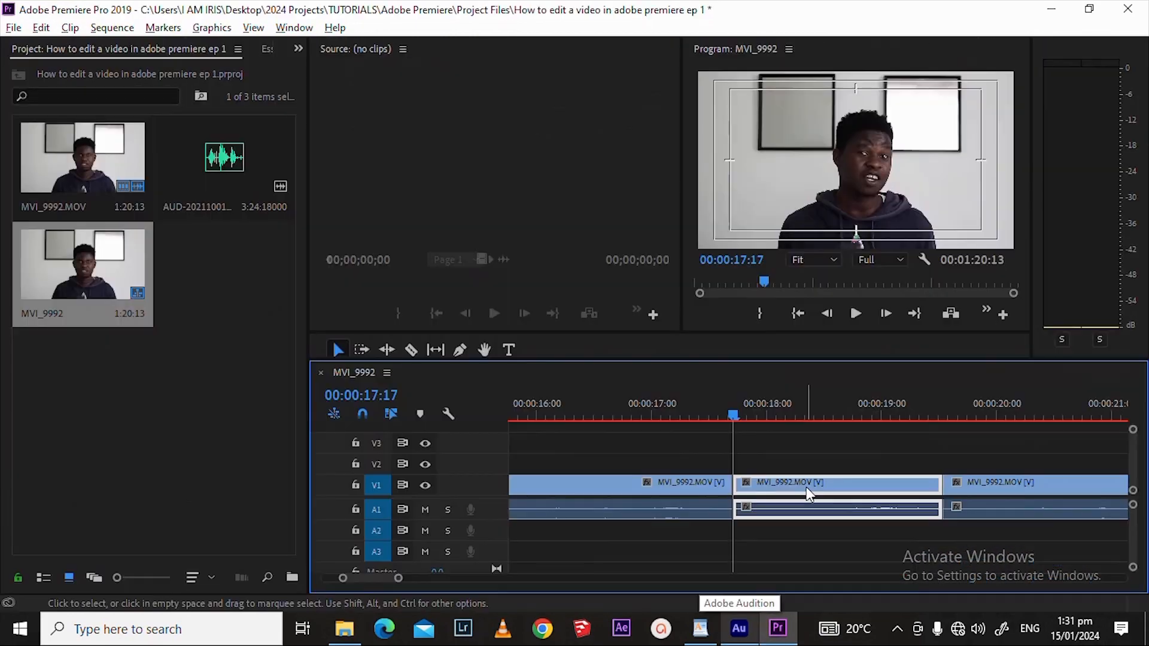
pyautogui.press('Delete')
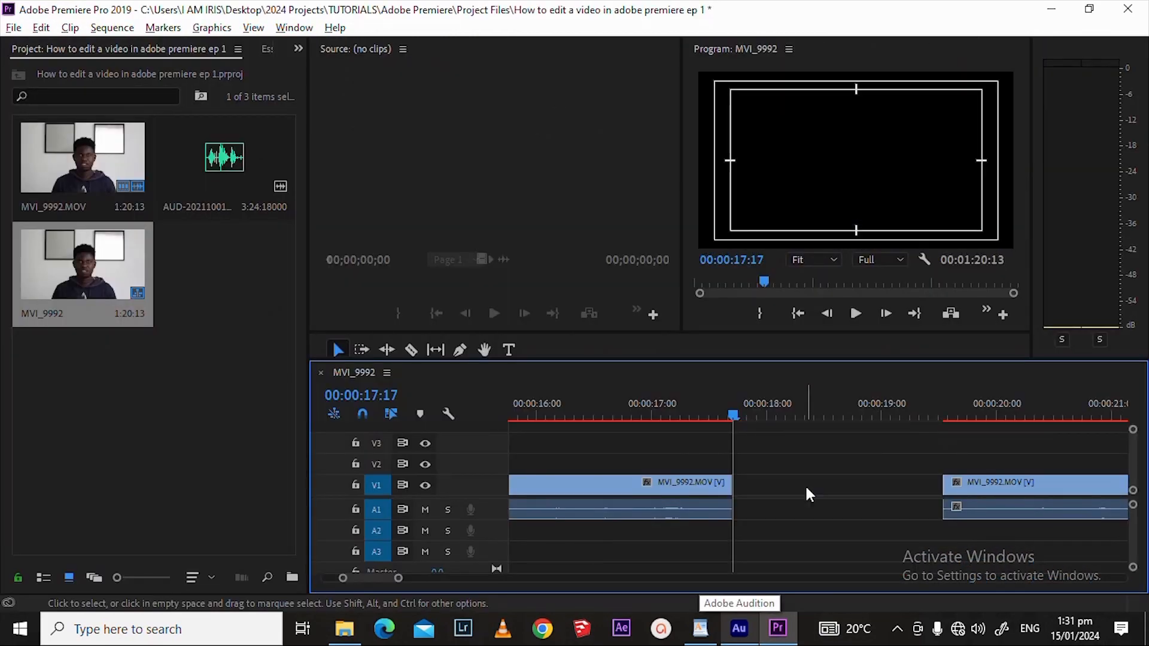
pyautogui.hotkey('ctrl', 'z')
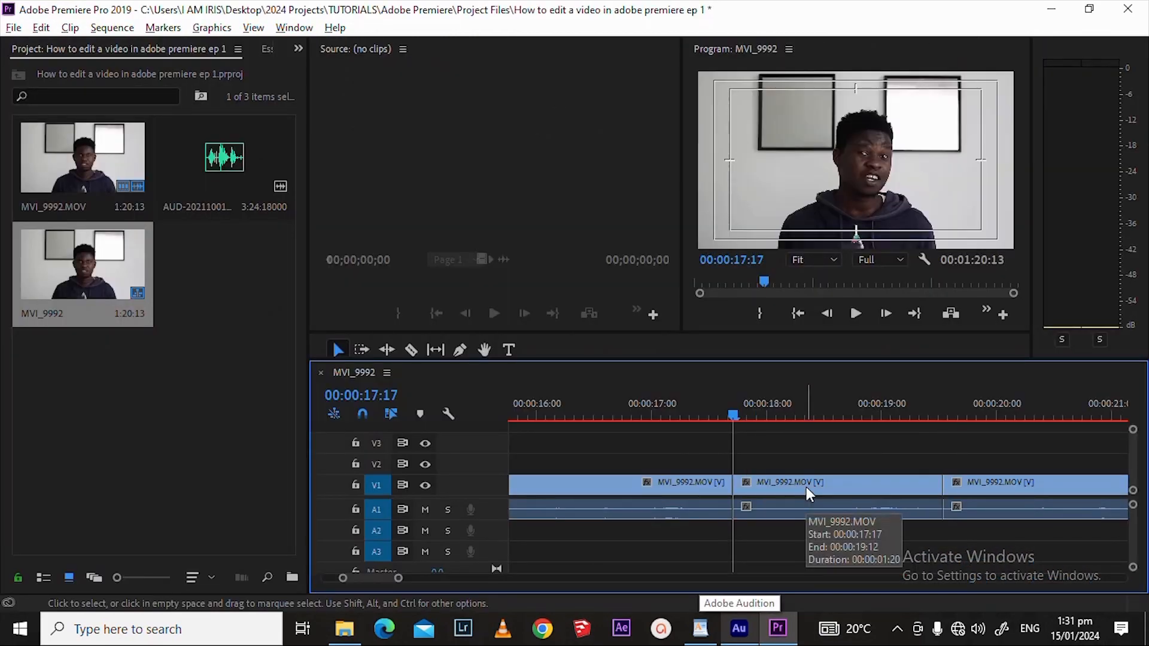
pyautogui.rightClick(806, 487)
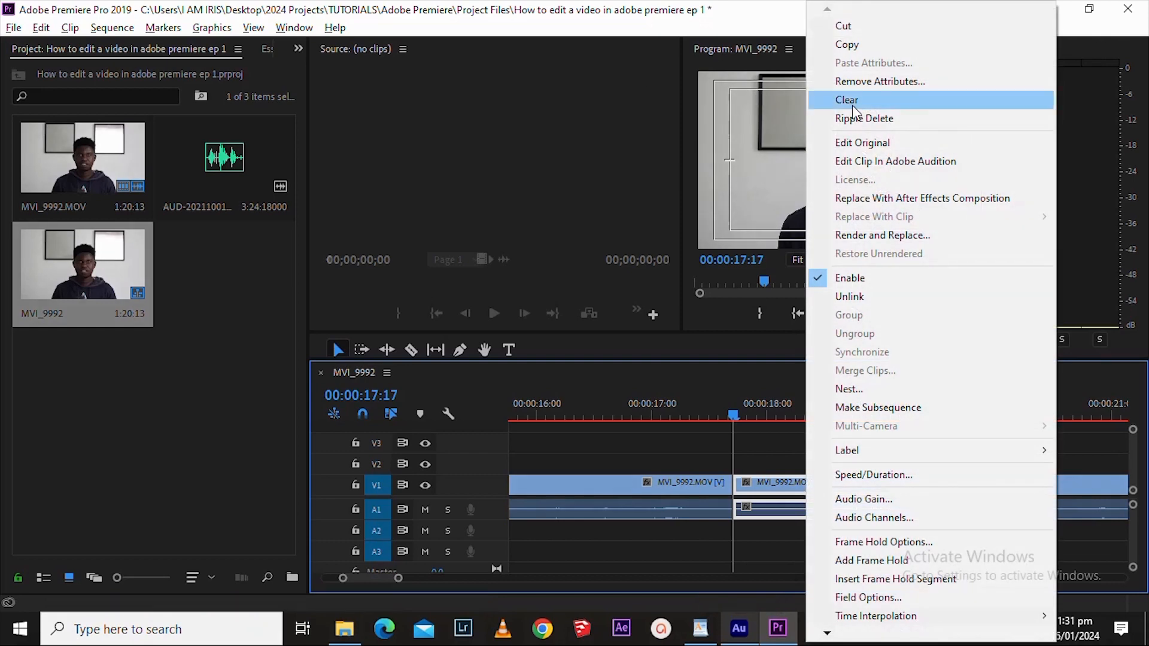
pyautogui.click(872, 106)
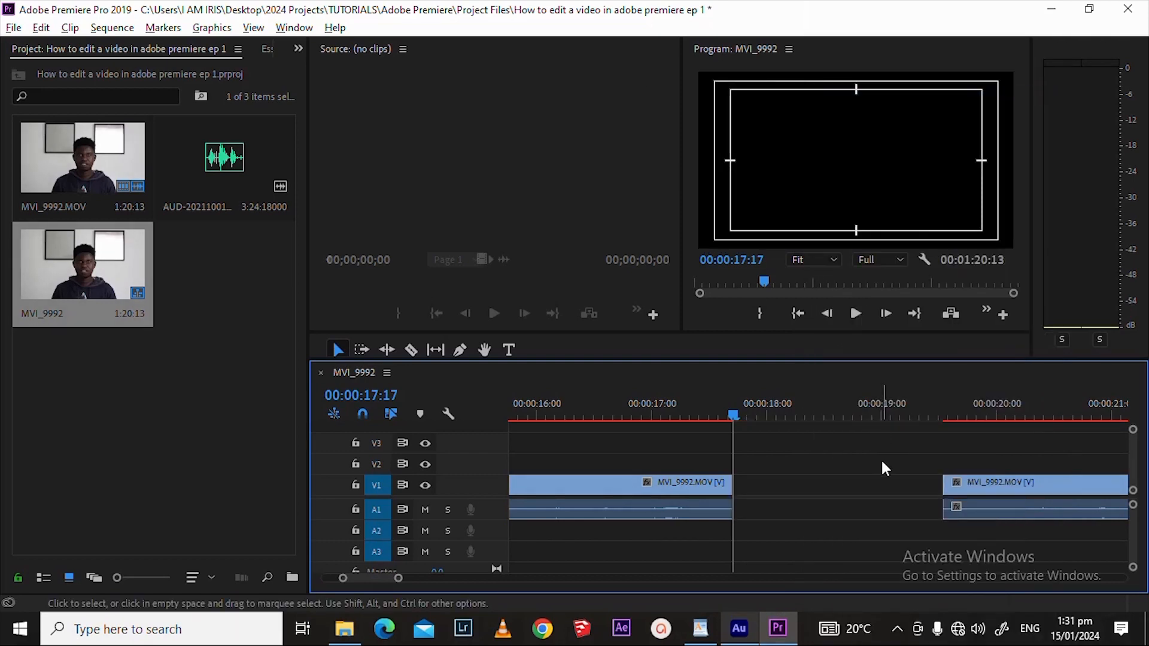
pyautogui.hotkey('ctrl', 'z')
# - Ripple delete the MVI_9992.MOV segment between 00:00:17:17 and 00:00:19:12 to close the gap
pyautogui.rightClick(886, 484)
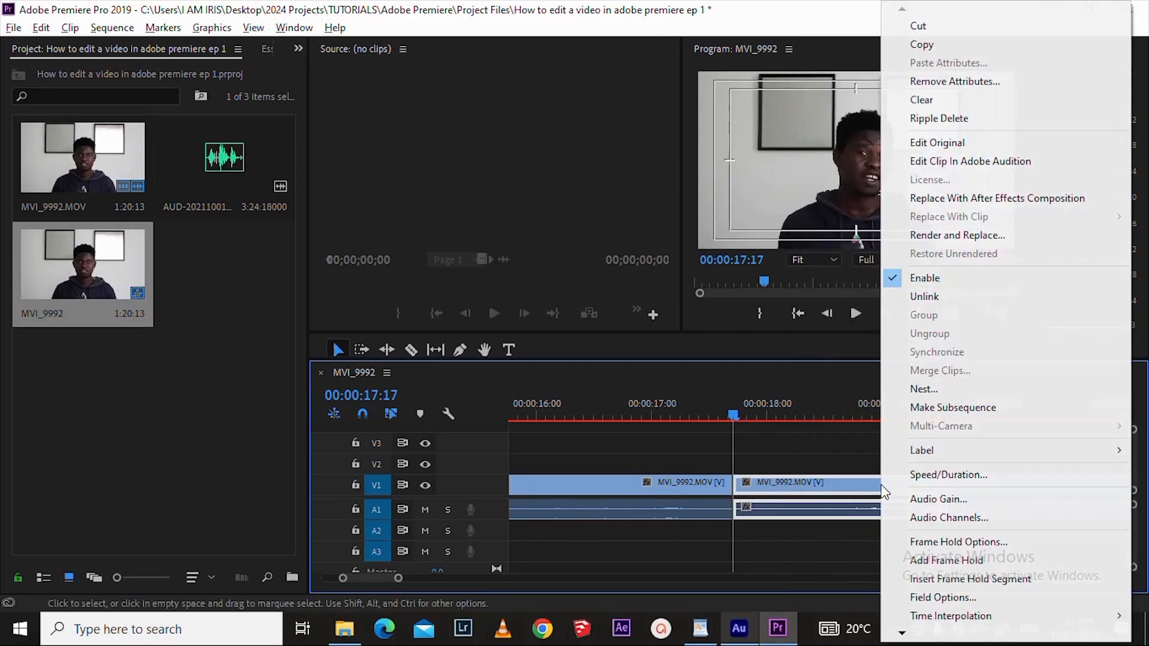
pyautogui.click(996, 118)
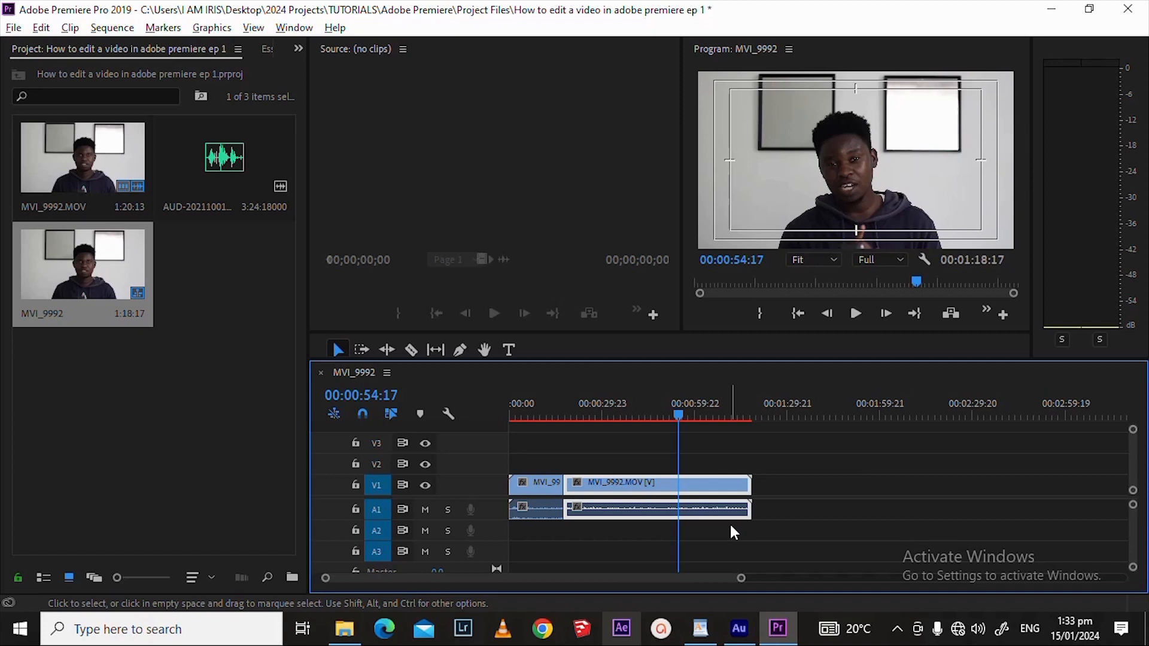
# - Select all clips in the MVI_9992 sequence and open the media export settings
pyautogui.moveTo(741, 578); pyautogui.dragTo(767, 578)
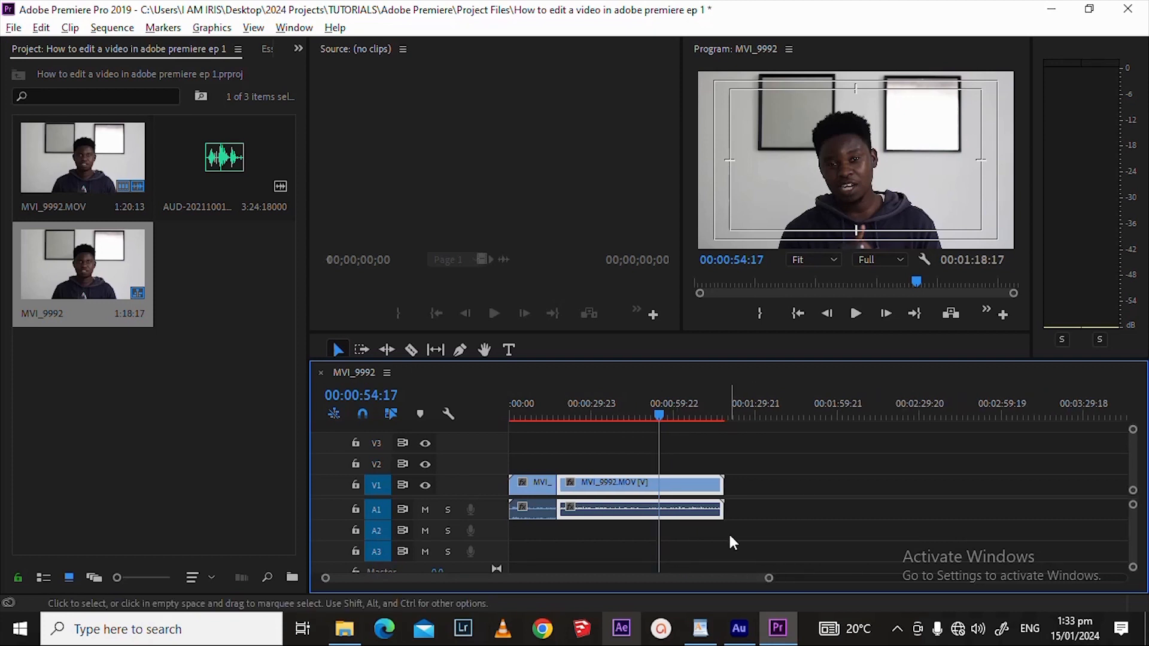
pyautogui.moveTo(729, 534); pyautogui.dragTo(611, 529)
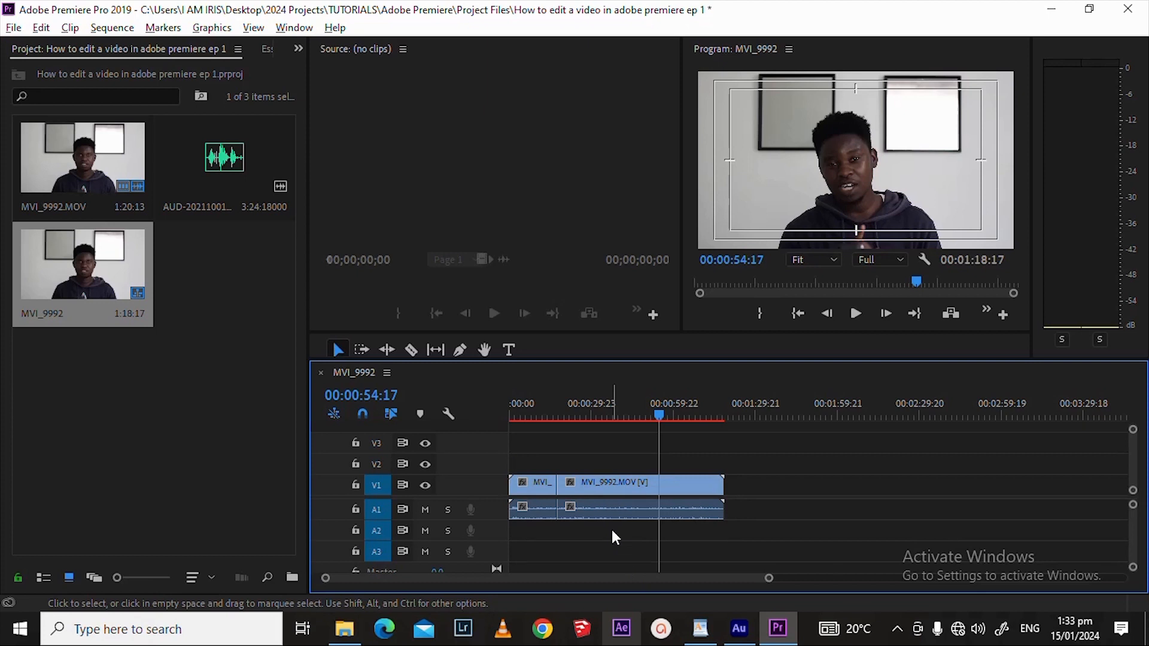
pyautogui.hotkey('ctrl', 'a')
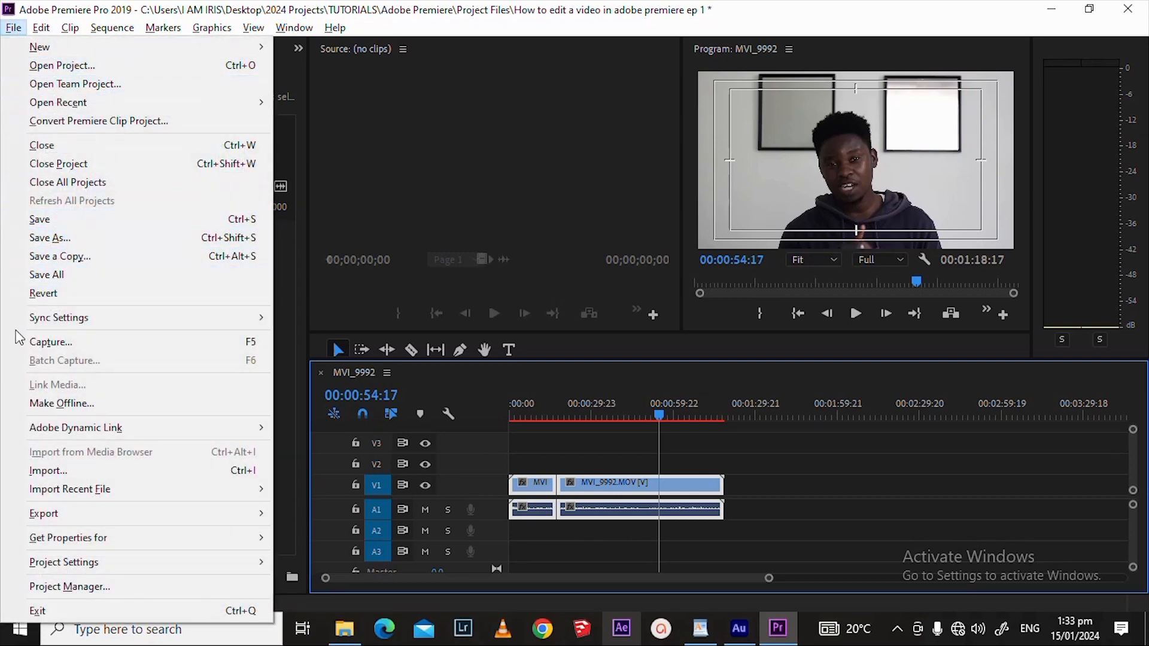
pyautogui.moveTo(59, 515)
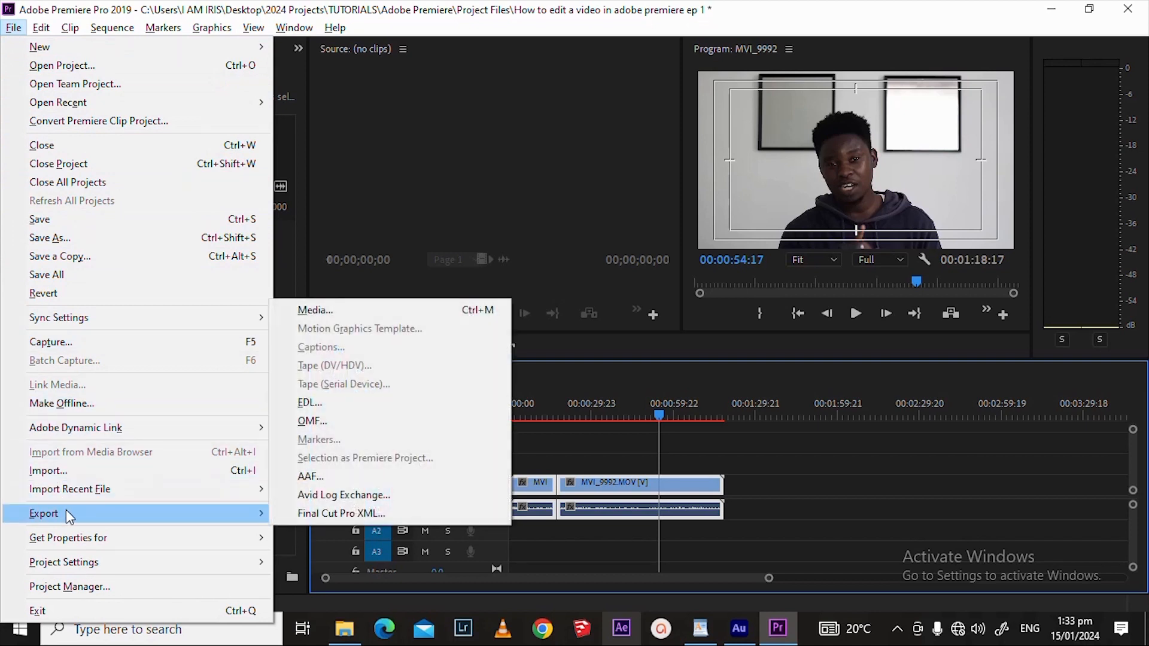
pyautogui.moveTo(263, 515)
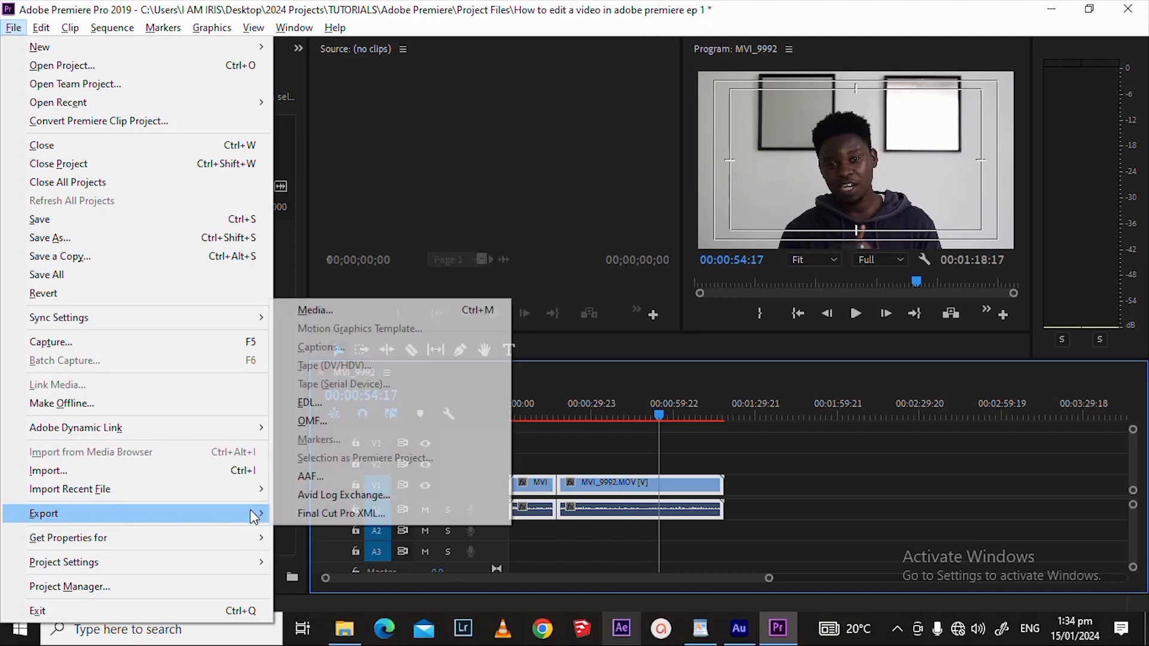
pyautogui.click(321, 309)
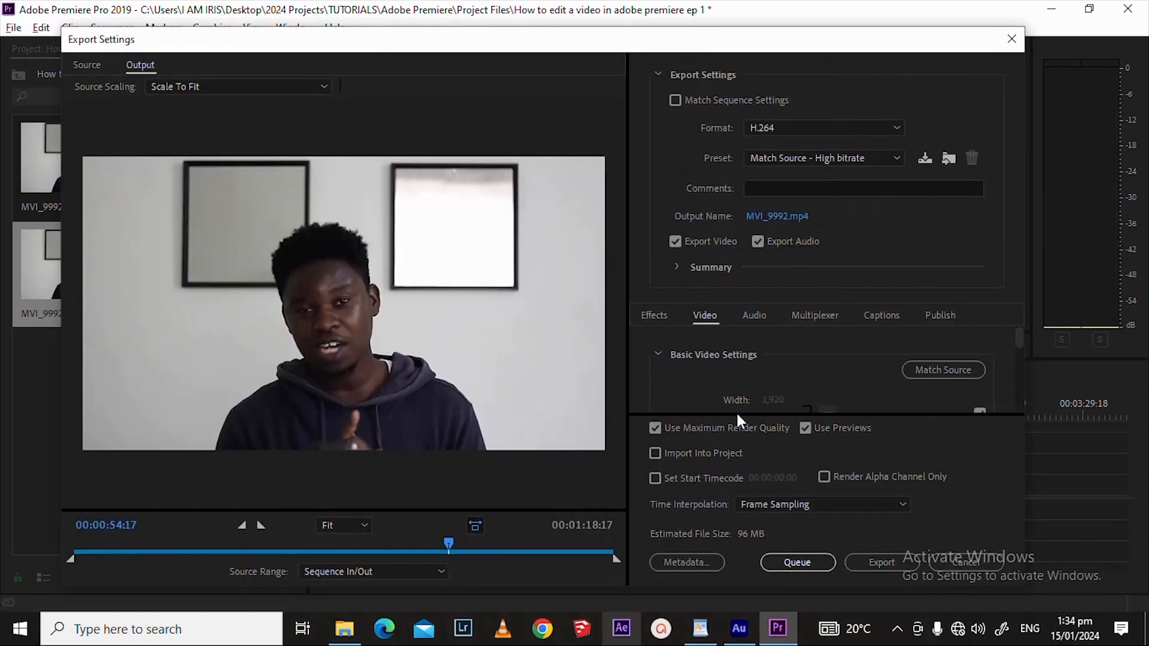
# - Look through the available export formats and choose H.264
pyautogui.click(879, 127)
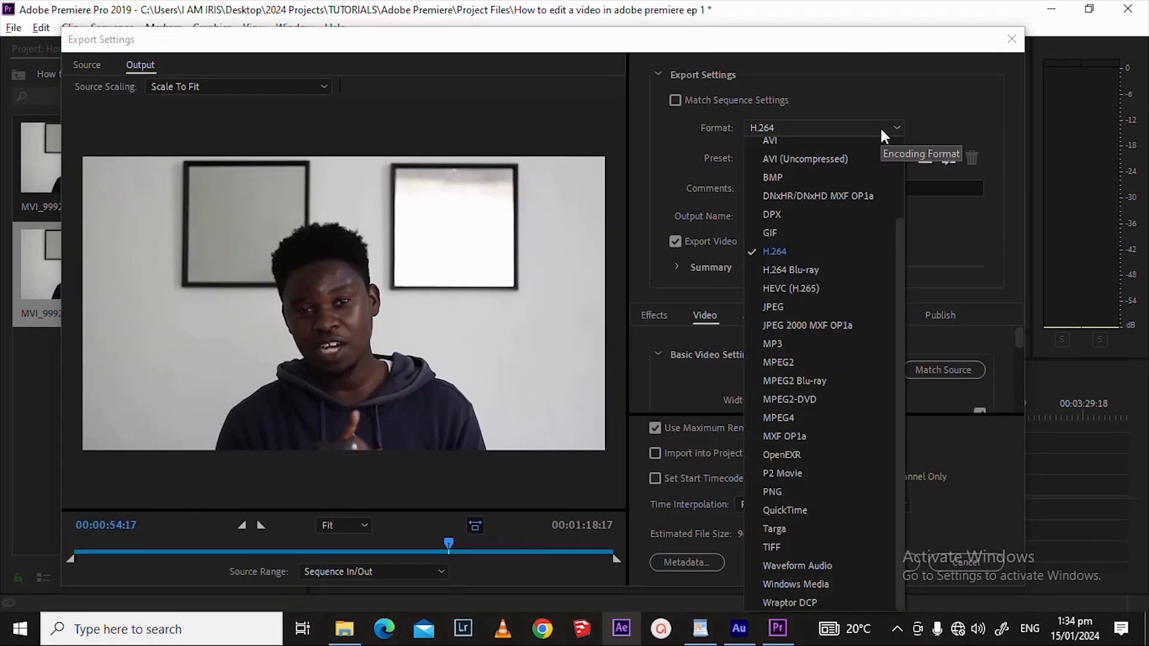
pyautogui.click(781, 251)
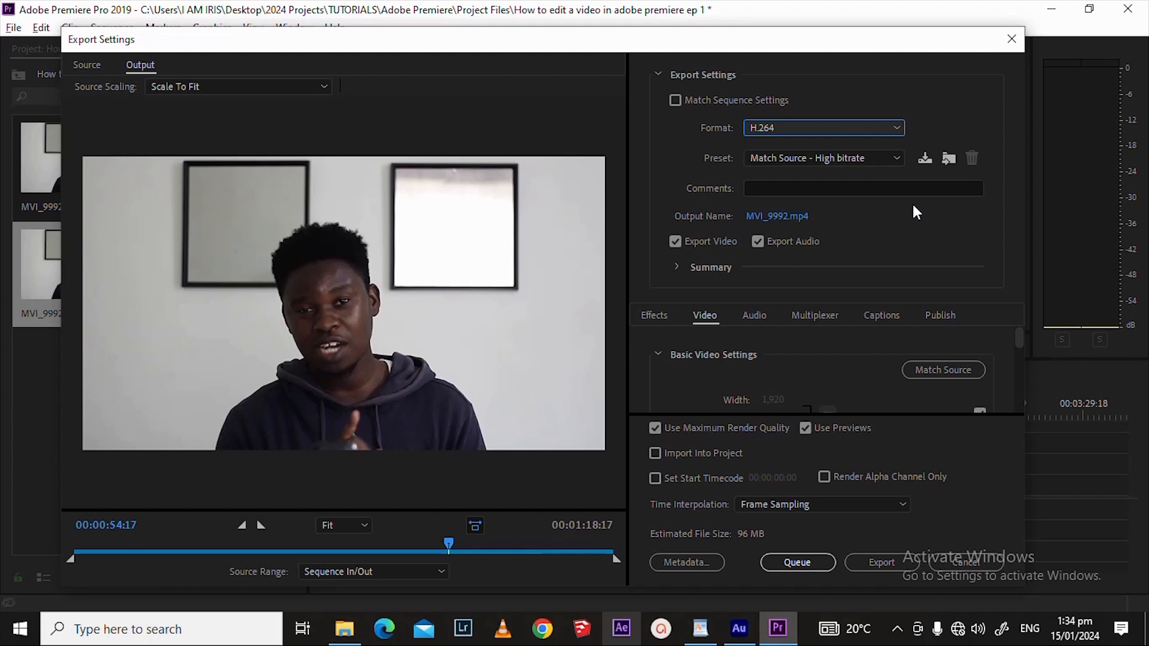
pyautogui.click(878, 125)
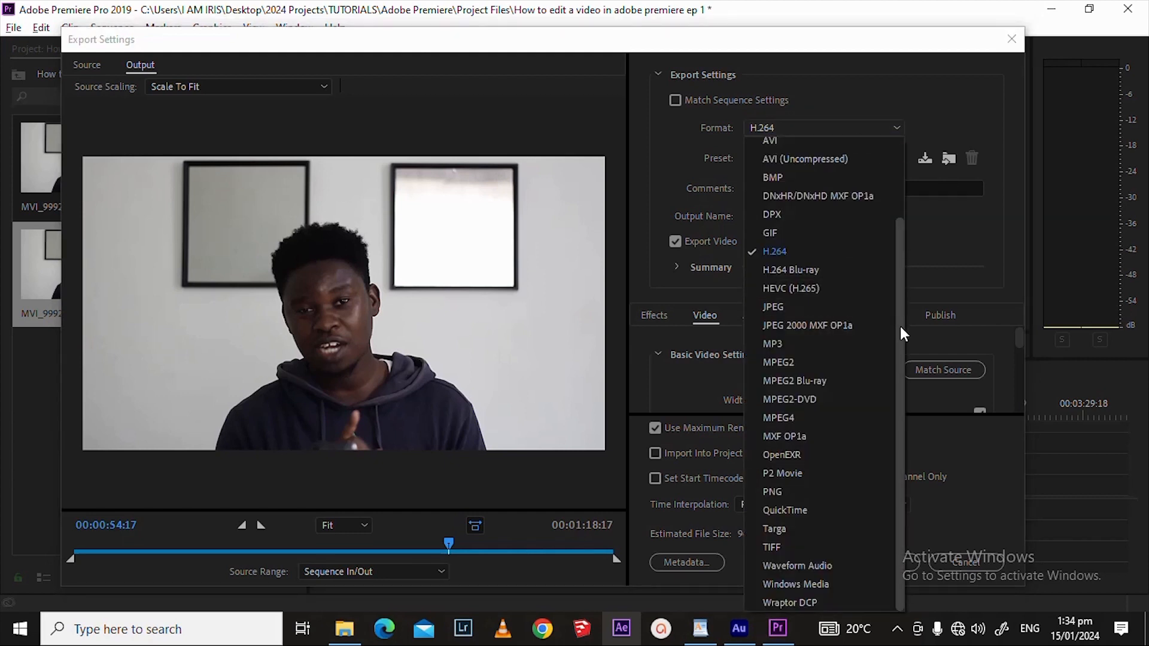
pyautogui.moveTo(899, 337); pyautogui.dragTo(901, 268)
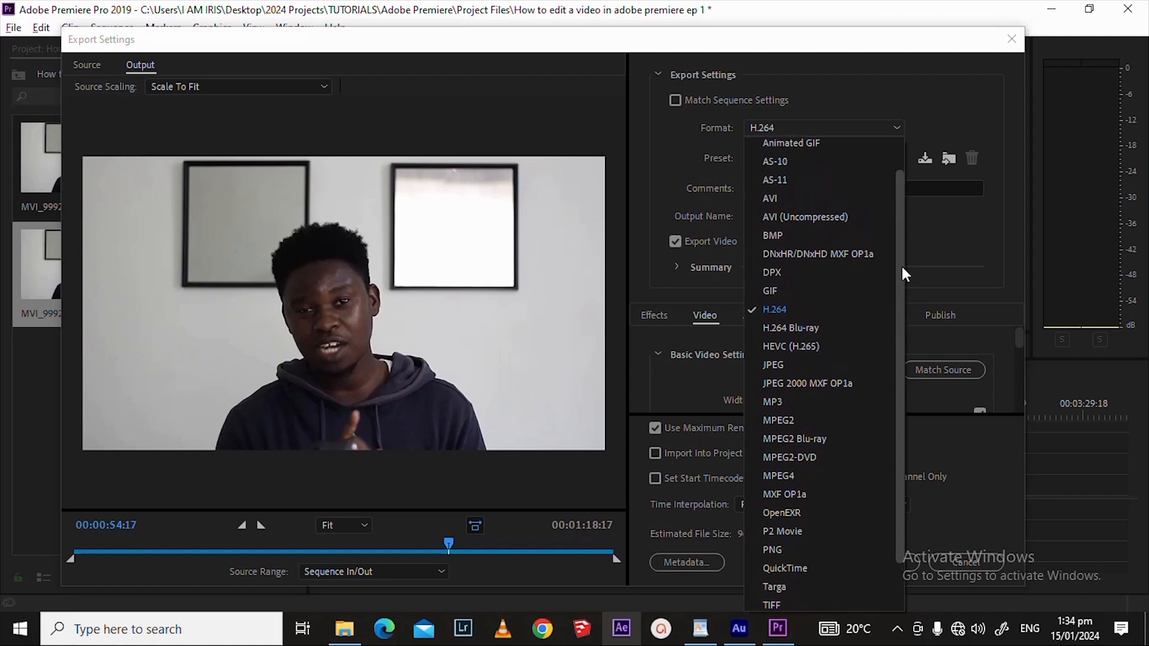
pyautogui.click(794, 306)
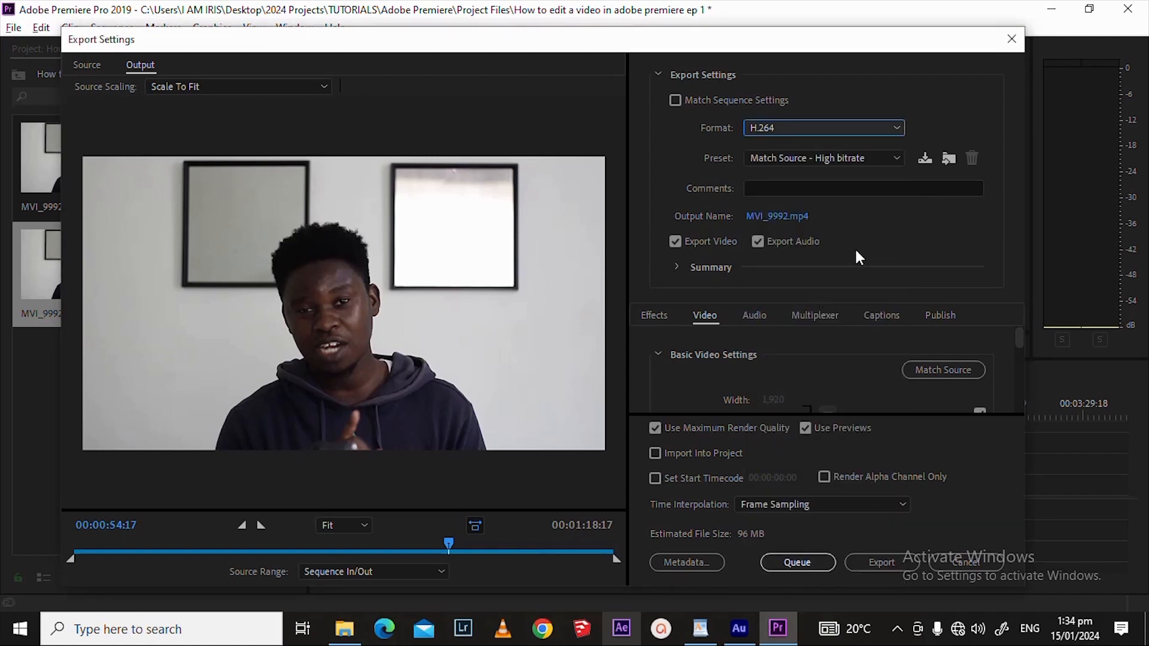
# - Review the H.264 export presets and choose Match Source - Medium bitrate
pyautogui.click(896, 161)
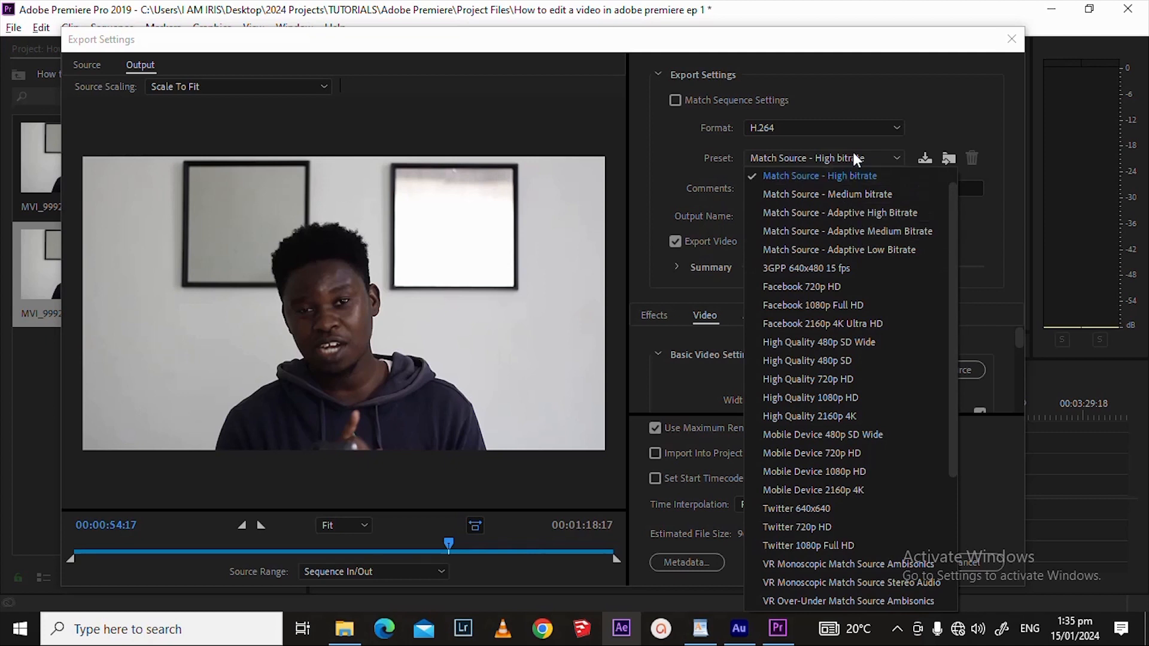
pyautogui.click(961, 114)
pyautogui.click(881, 157)
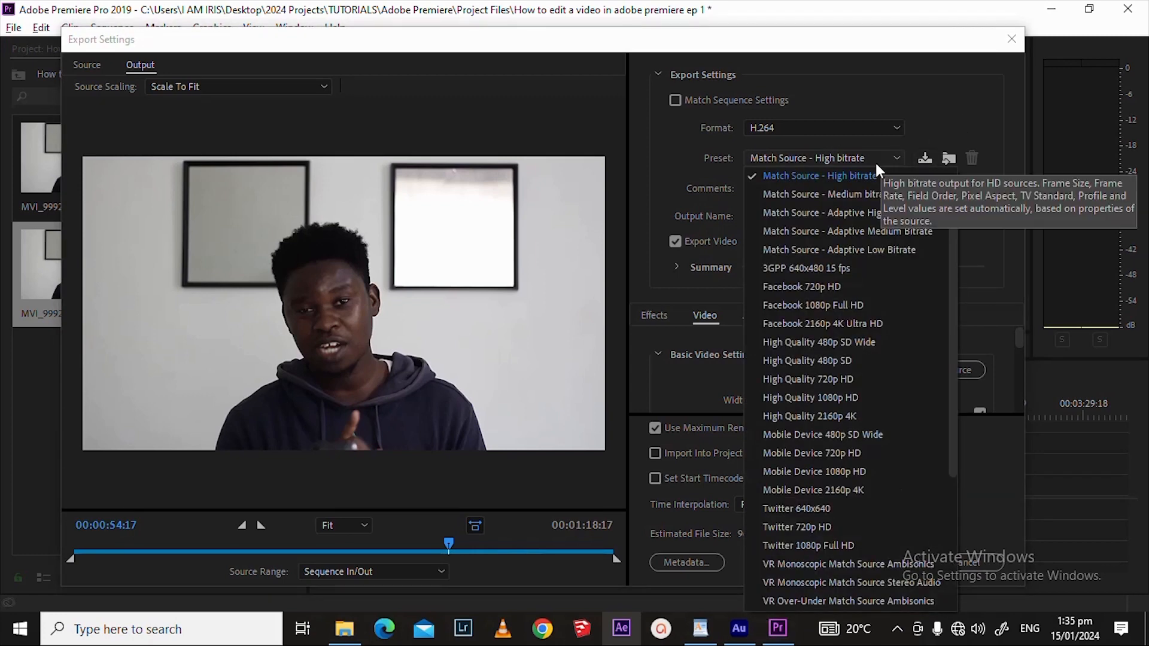
pyautogui.click(863, 176)
pyautogui.click(895, 158)
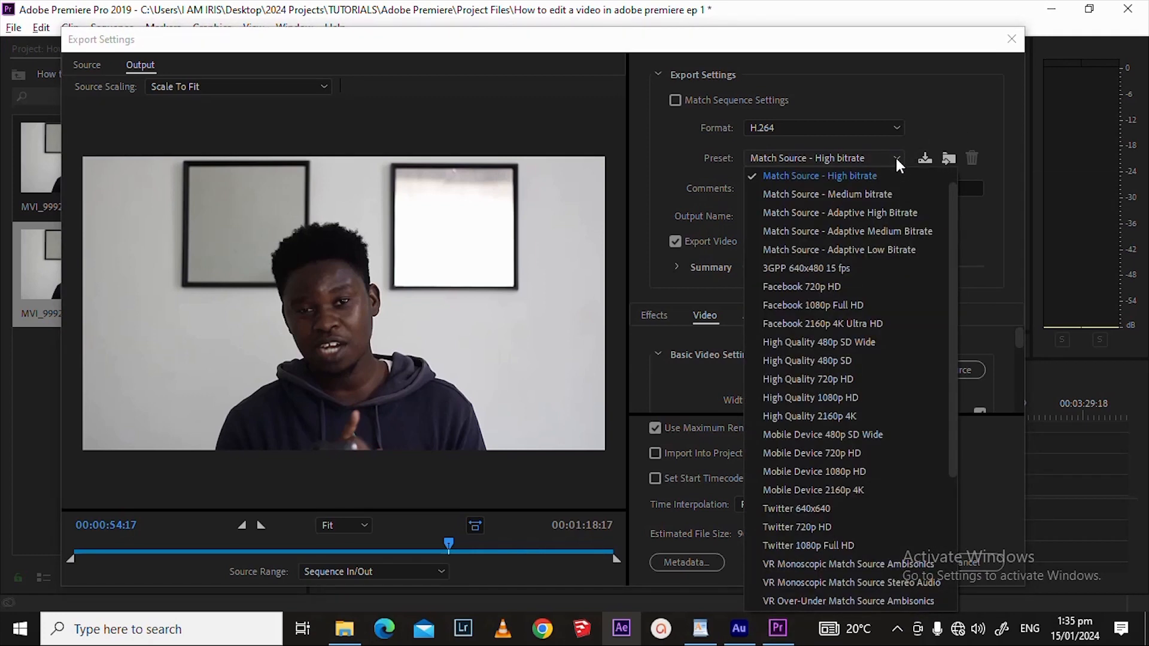
pyautogui.click(873, 194)
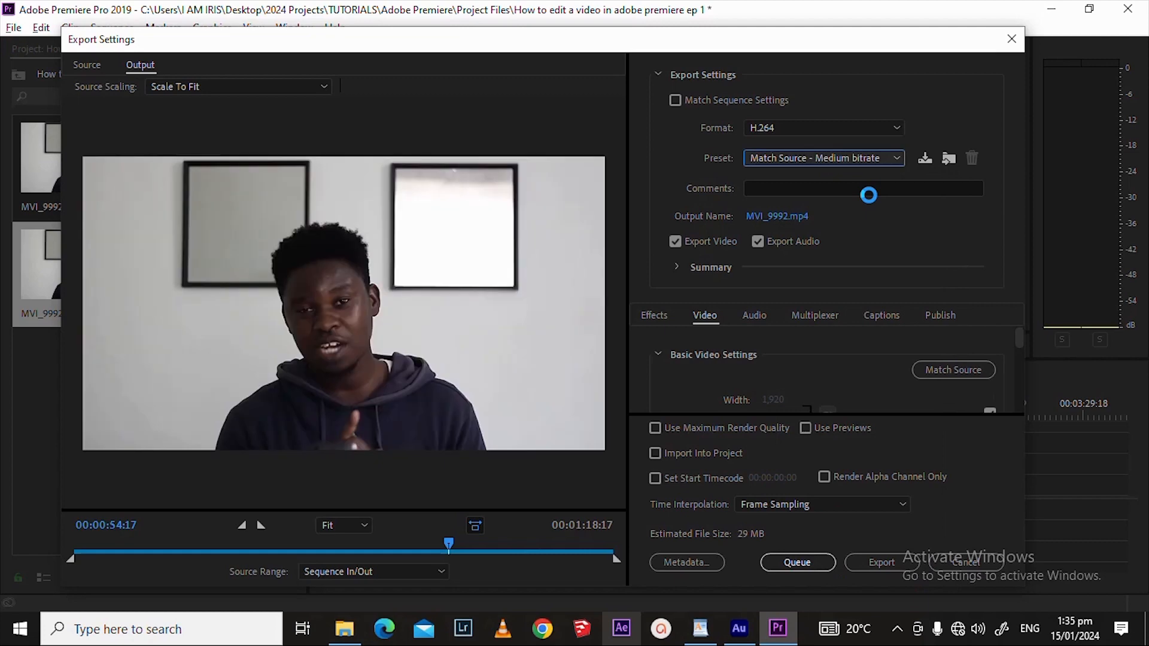
# - Compare the estimated file sizes by switching the preset to Match Source - High bitrate and back to Match Source - Medium bitrate
pyautogui.click(885, 157)
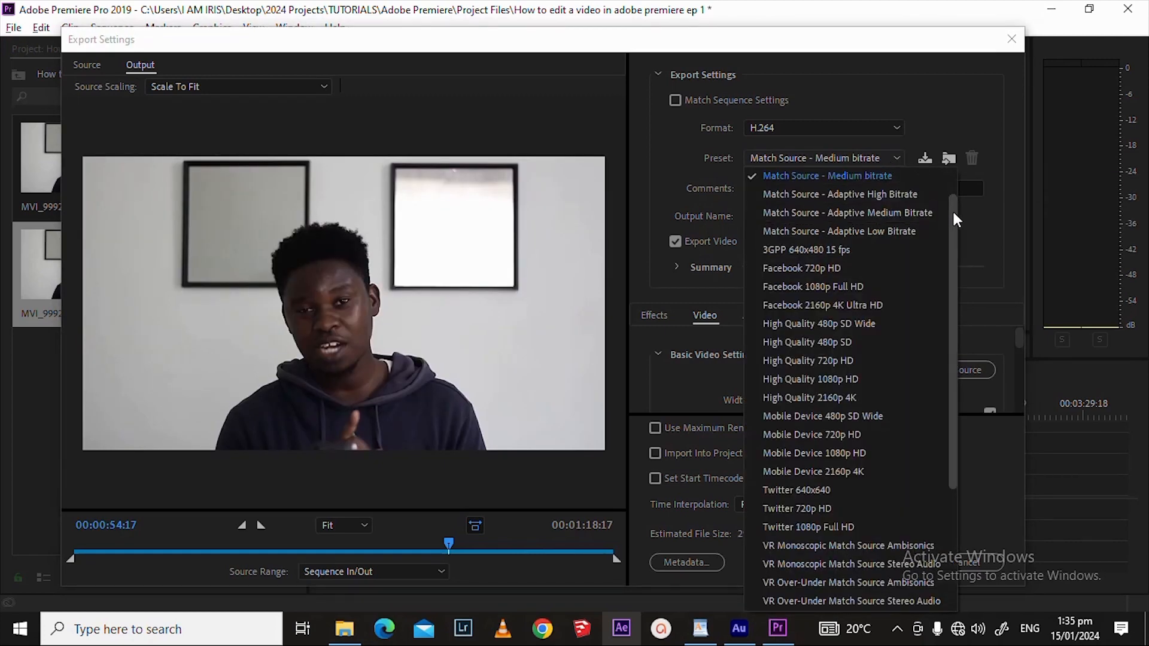
pyautogui.moveTo(953, 210); pyautogui.dragTo(945, 175)
pyautogui.click(891, 198)
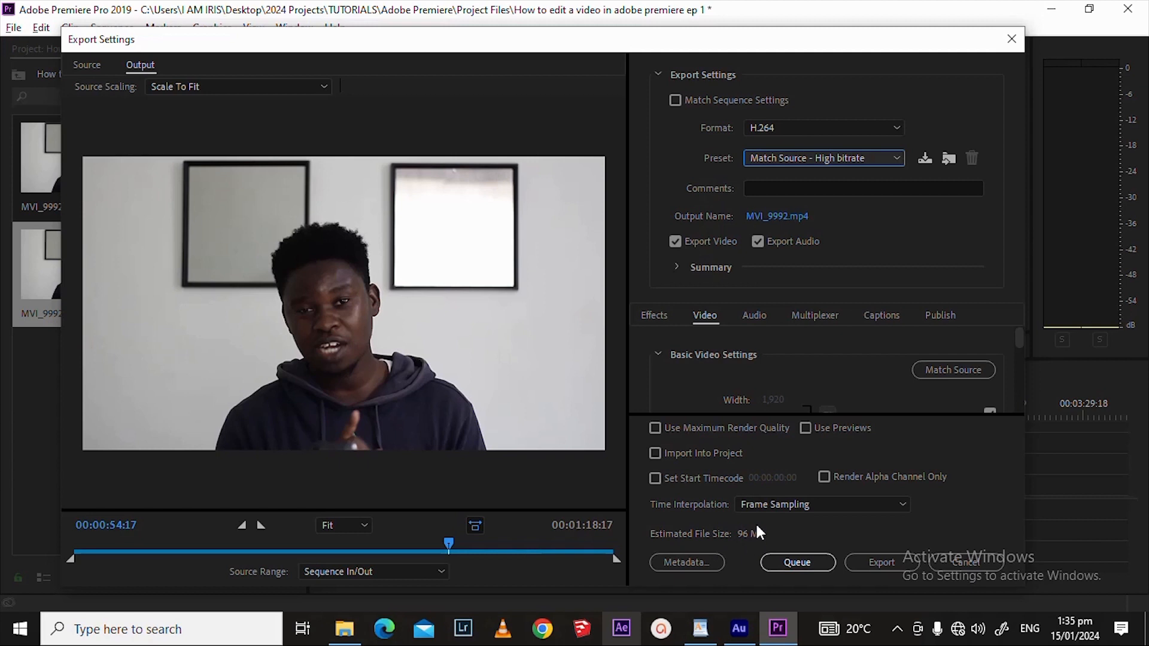
pyautogui.click(889, 154)
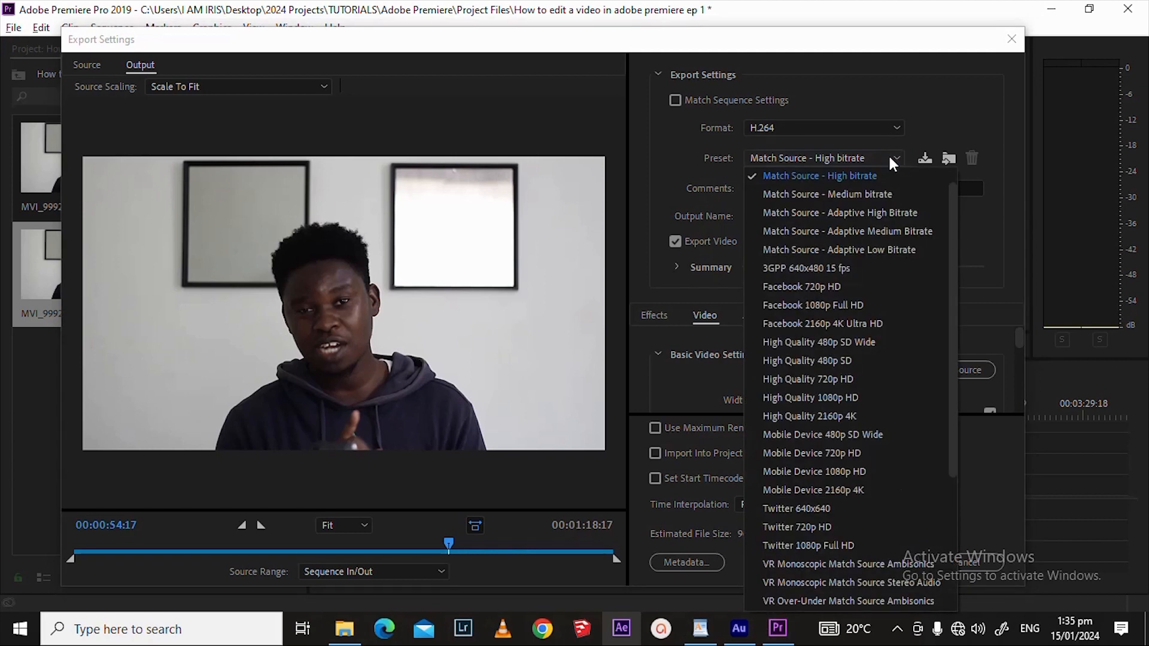
pyautogui.click(871, 192)
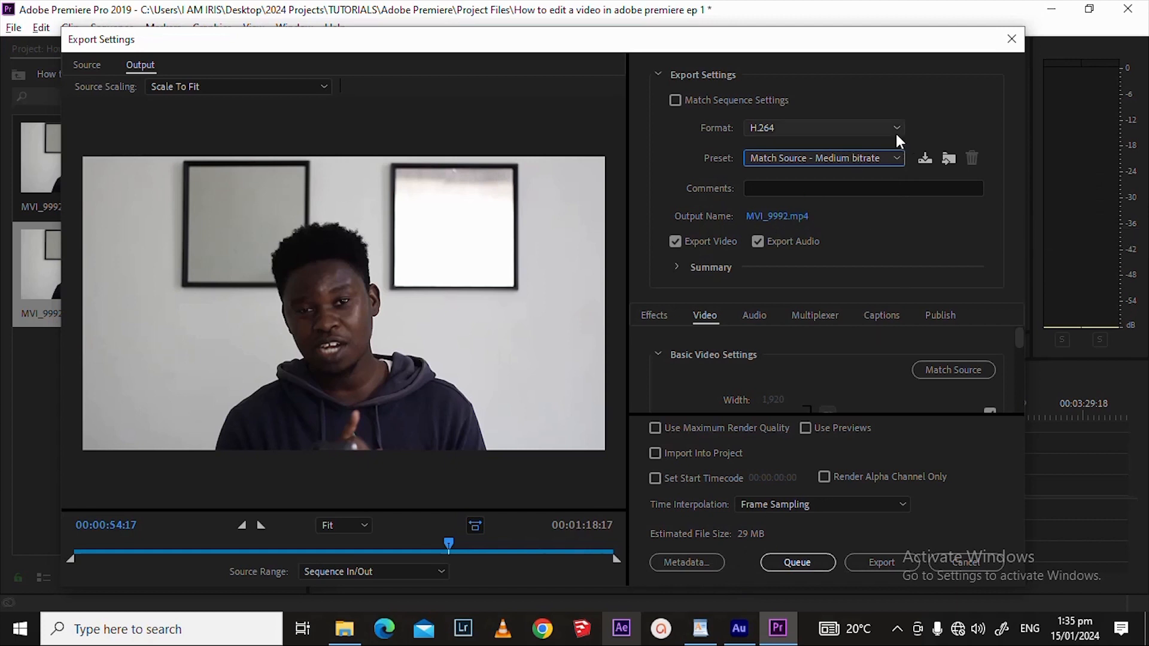
# - Look through the full list of H.264 presets and set the export to Match Source - High bitrate
pyautogui.click(880, 158)
pyautogui.scroll(-5, 952, 431)
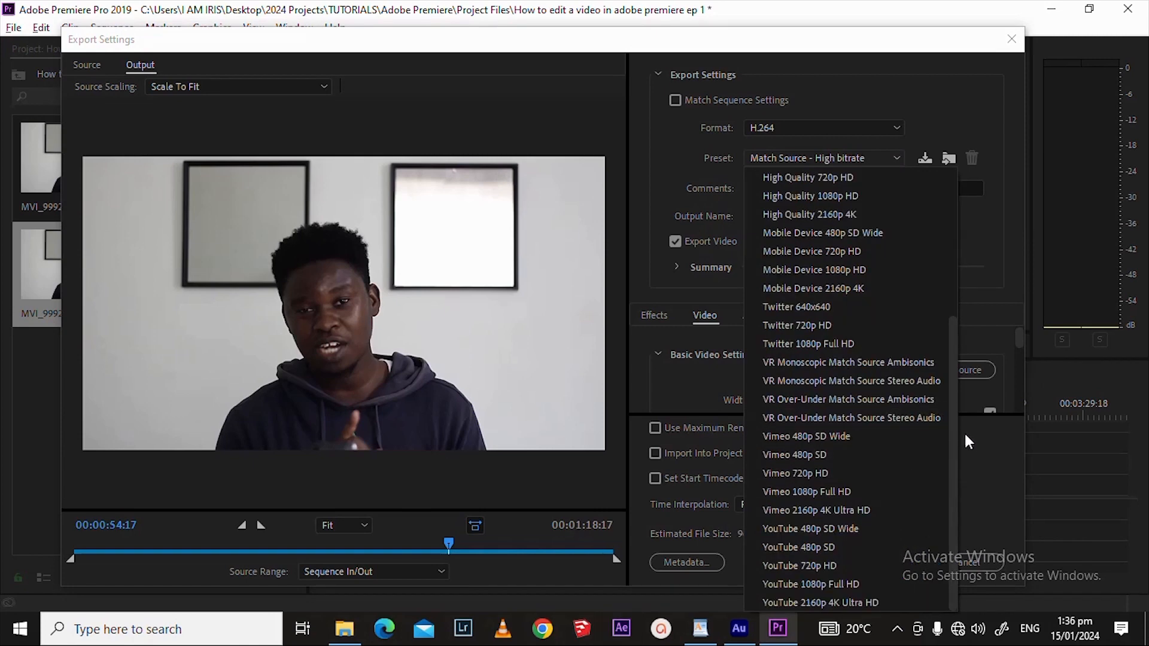
pyautogui.scroll(6, 954, 440)
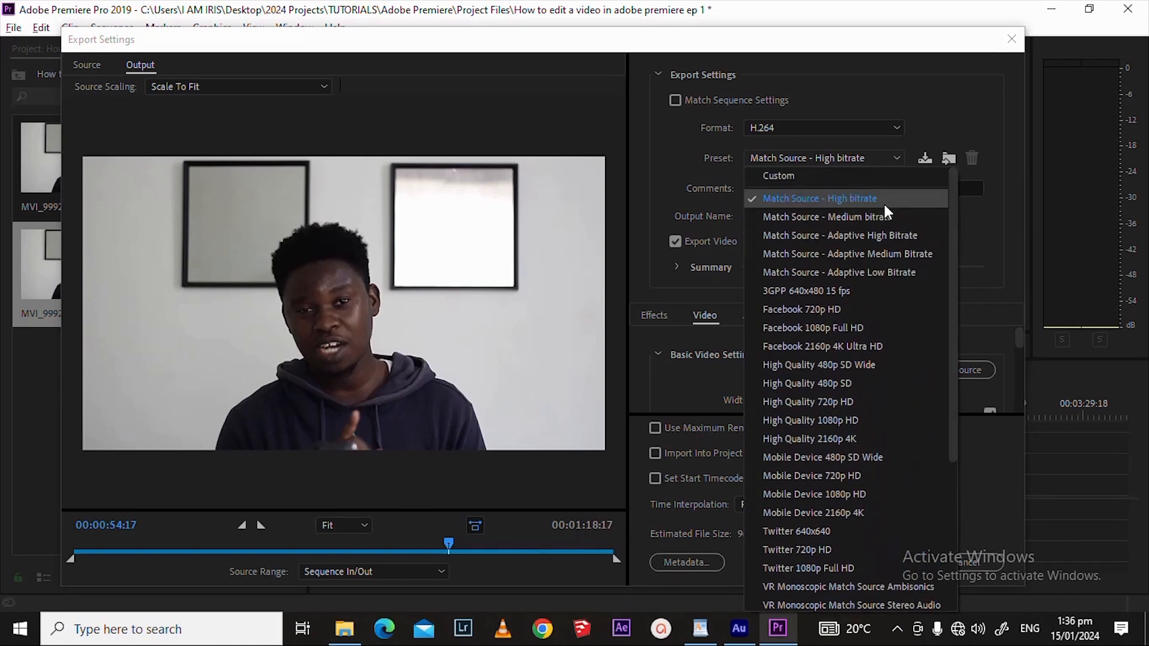
pyautogui.click(884, 203)
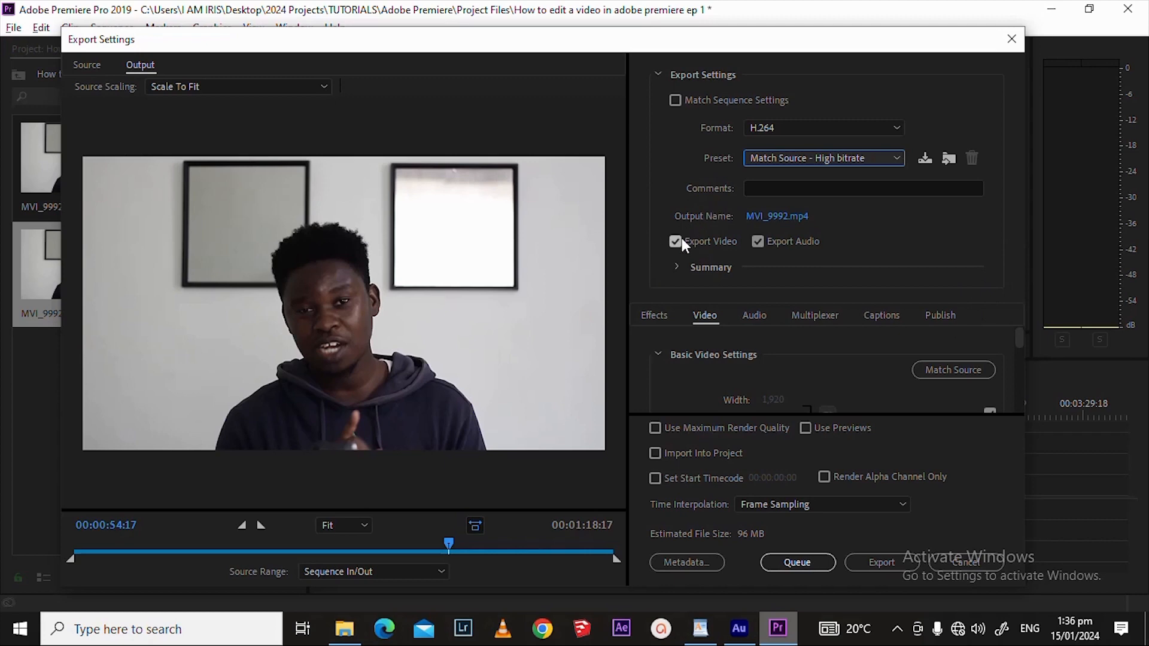
# - Name the exported video file "How to edit a video in adobe premier"
pyautogui.click(778, 217)
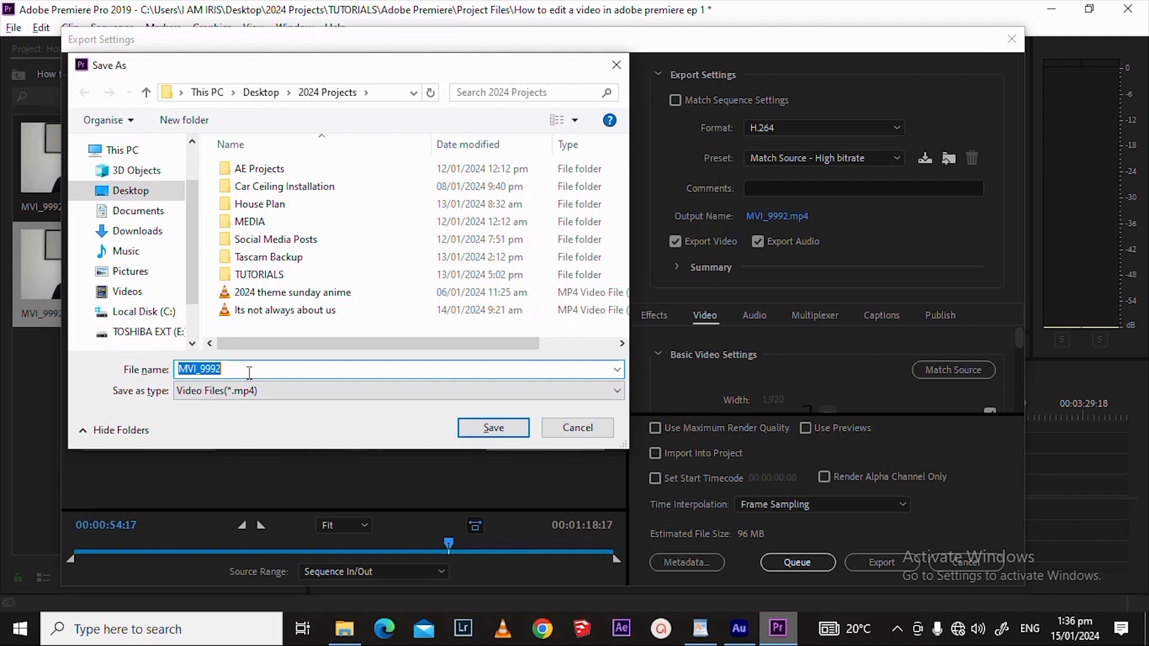
pyautogui.write('Ho')
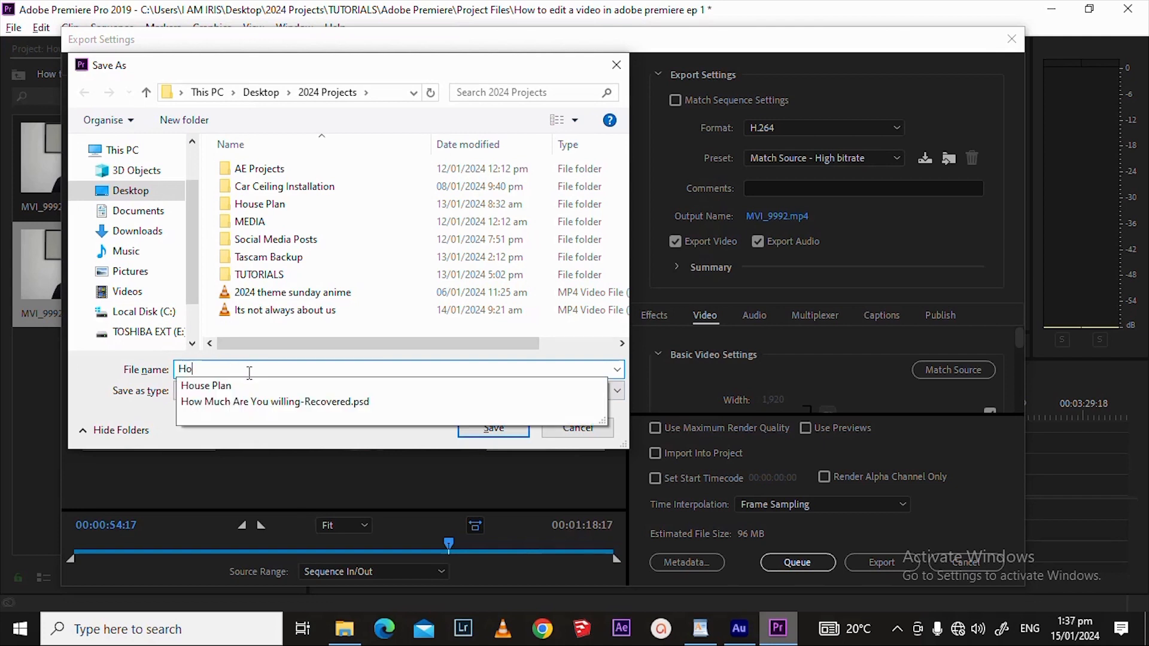
pyautogui.write('w to edi')
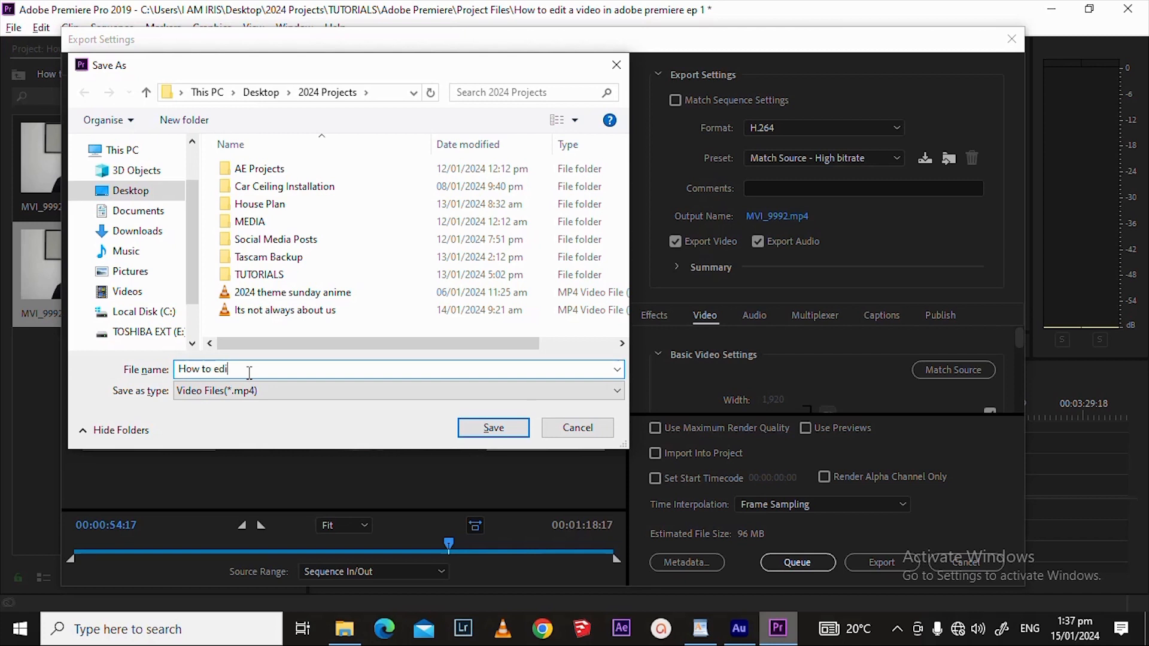
pyautogui.write('t a video in adobe ')
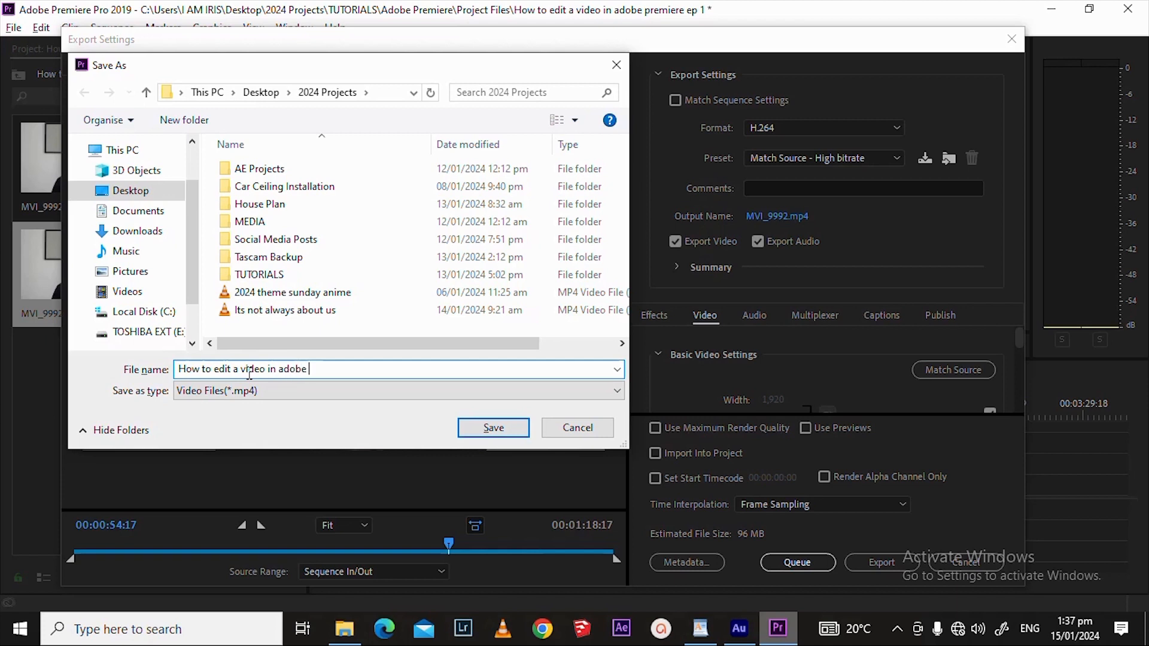
pyautogui.write('premier')
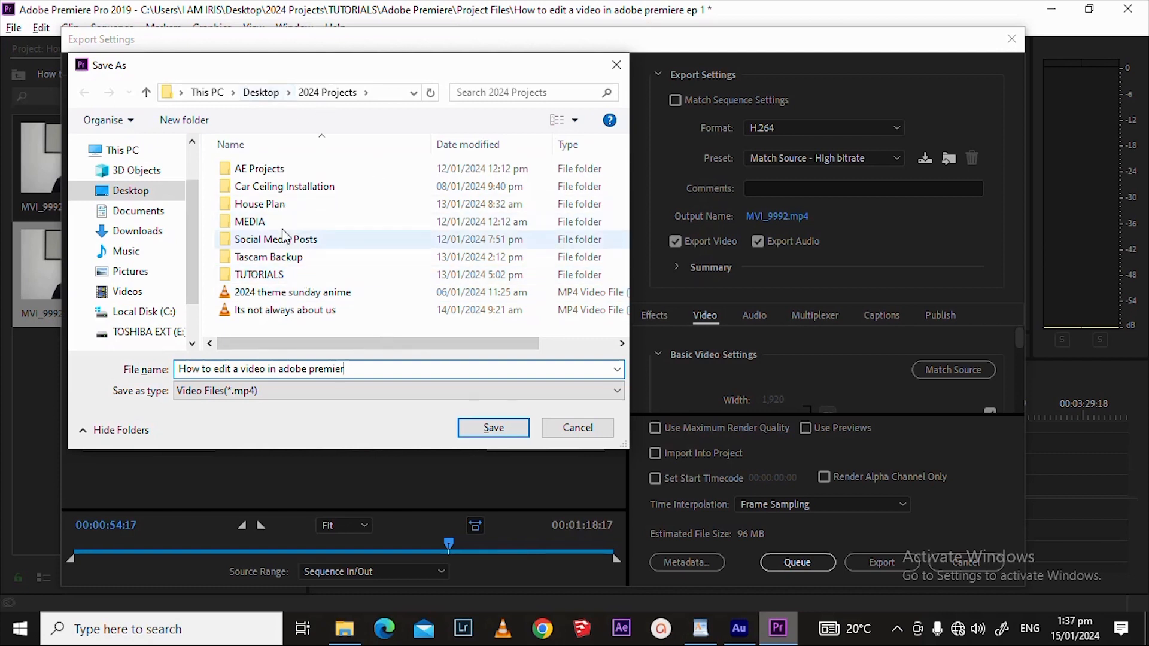
# - Save the output file to the Output folder inside TUTORIALS > Adobe Premiere
pyautogui.click(267, 279)
pyautogui.doubleClick(268, 279)
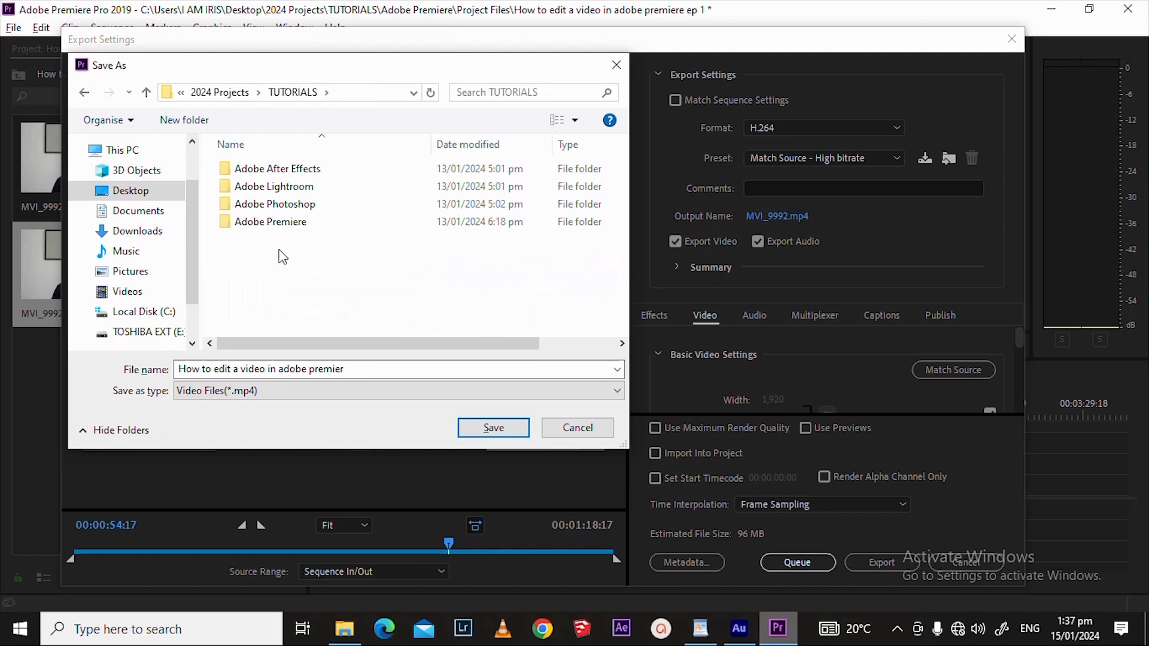
pyautogui.click(279, 222)
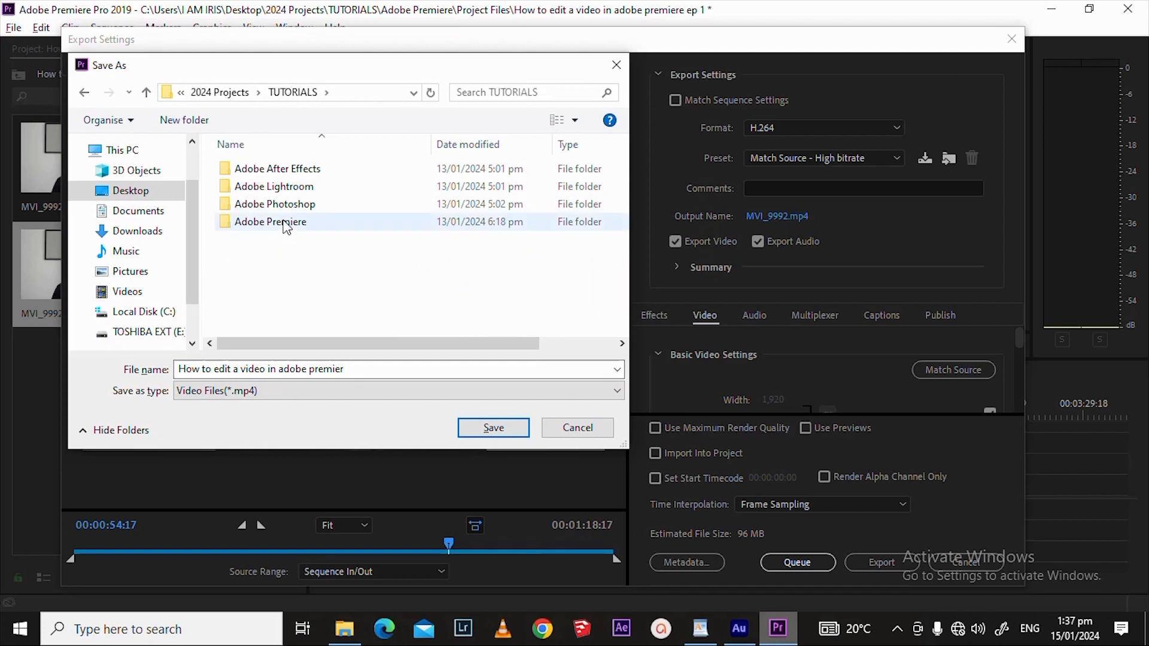
pyautogui.doubleClick(278, 222)
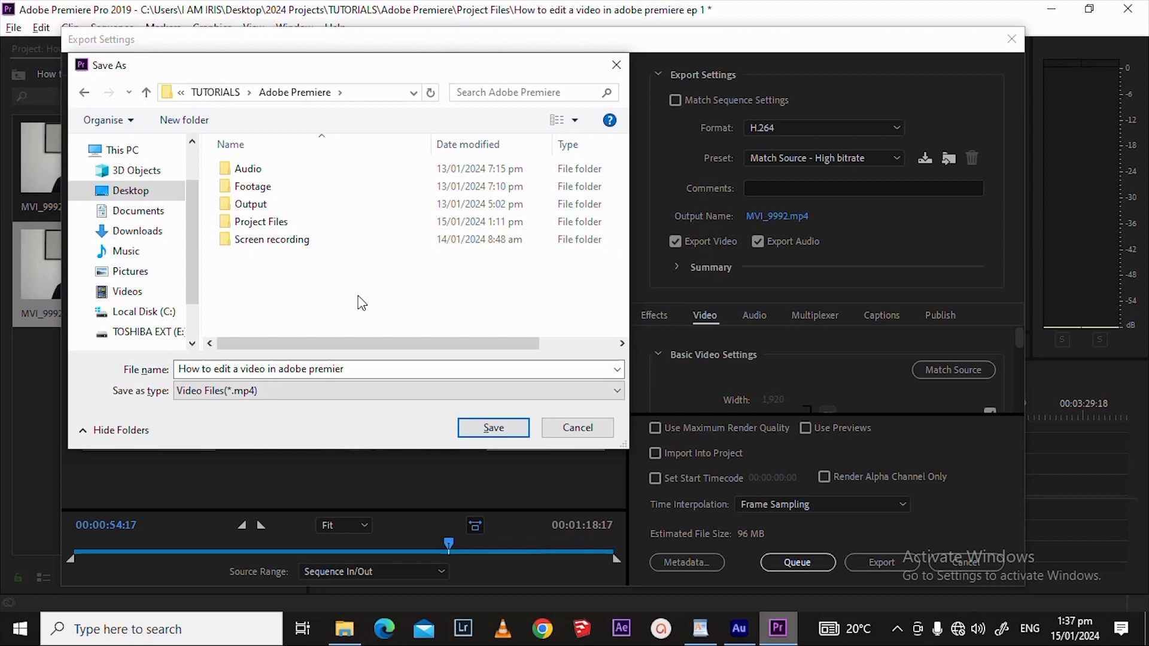
pyautogui.doubleClick(266, 204)
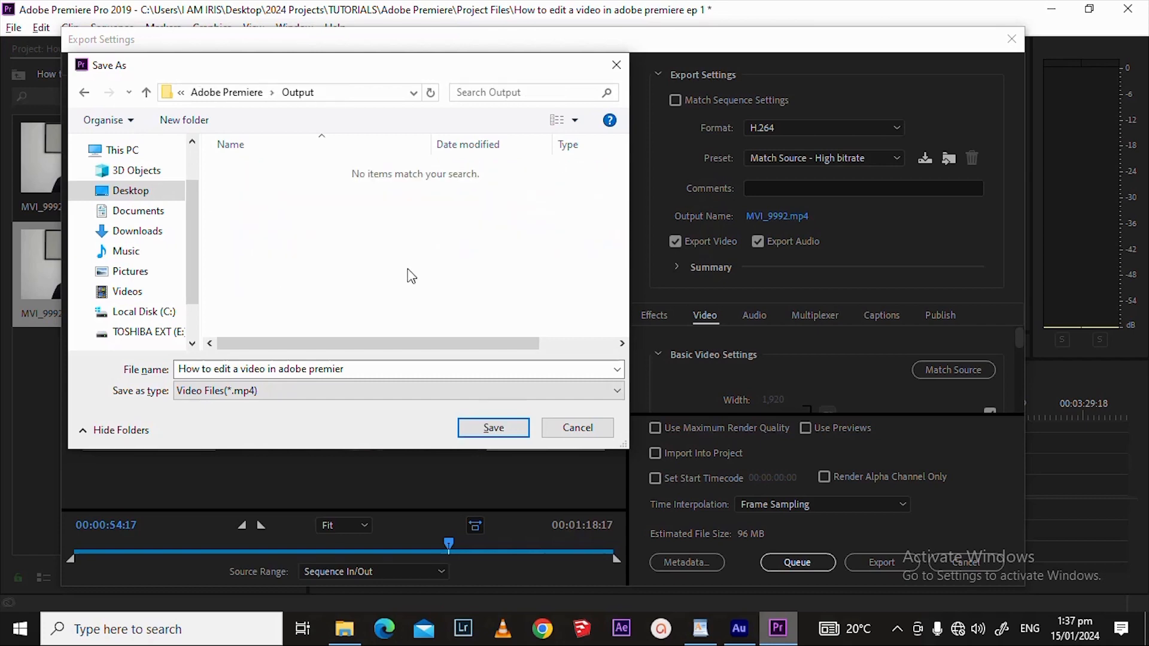
pyautogui.click(492, 429)
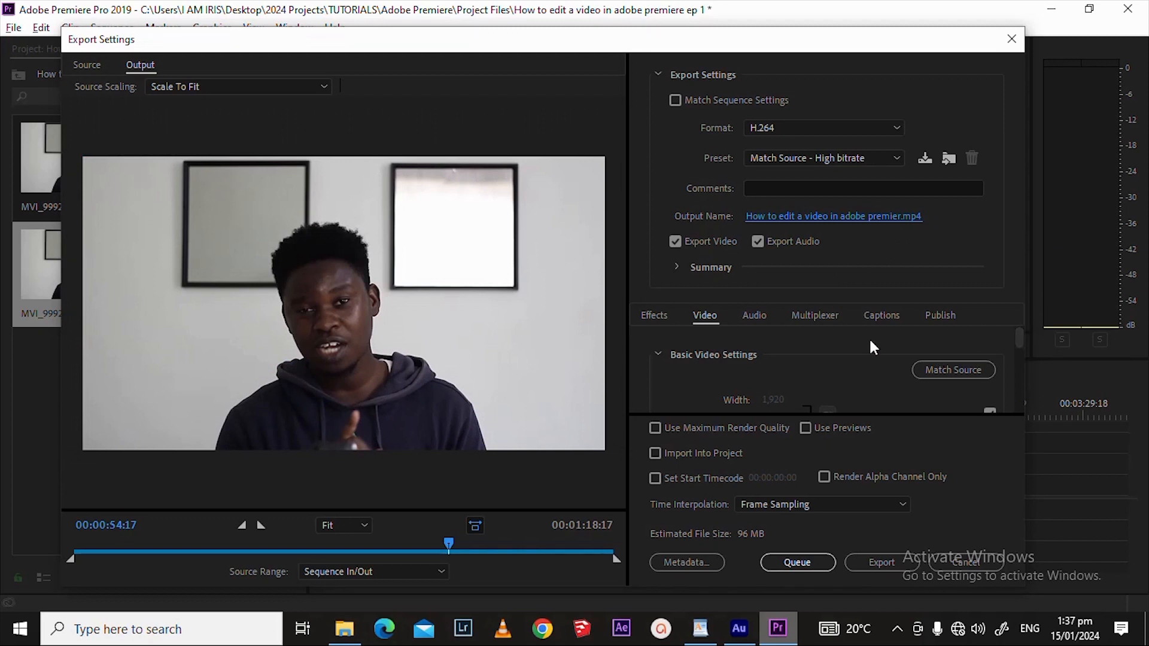
# - Enable Use Maximum Render Quality and start exporting the video
pyautogui.click(654, 427)
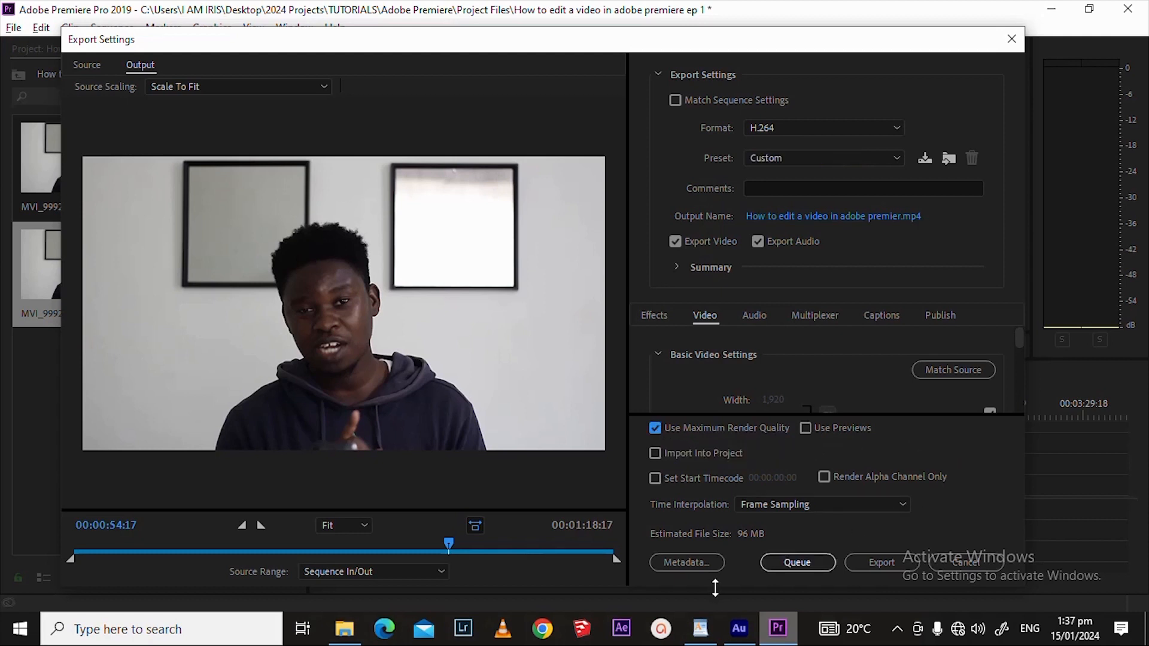
pyautogui.click(869, 563)
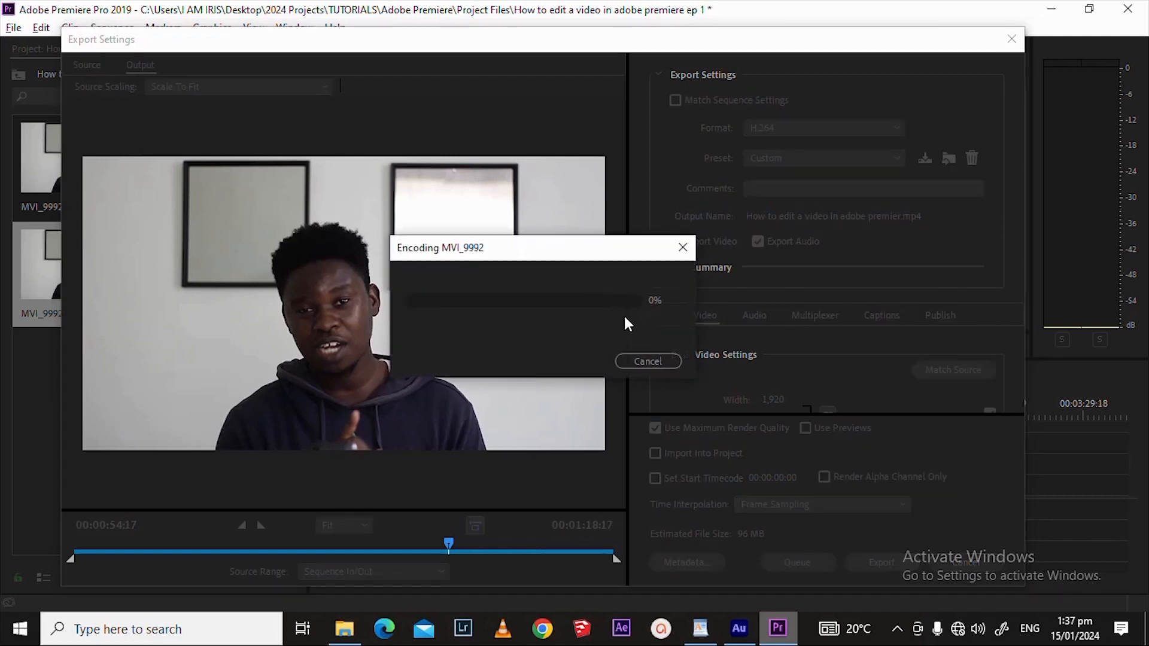